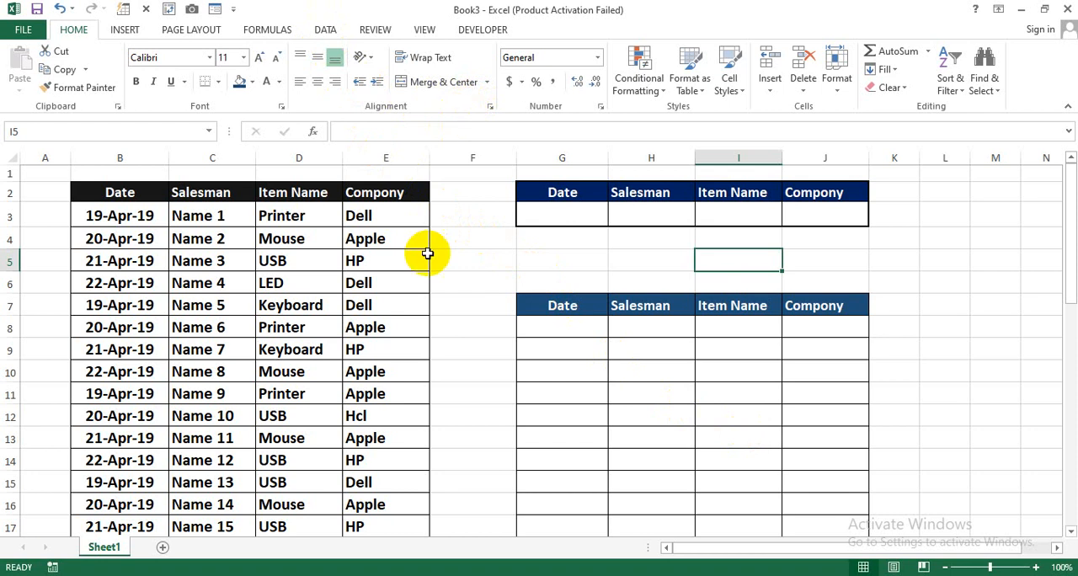
Examine the source sales table B2:E36, including its headers, last records and Item Name entries.
click(442, 305)
click(167, 193)
drag(174, 195, 399, 485)
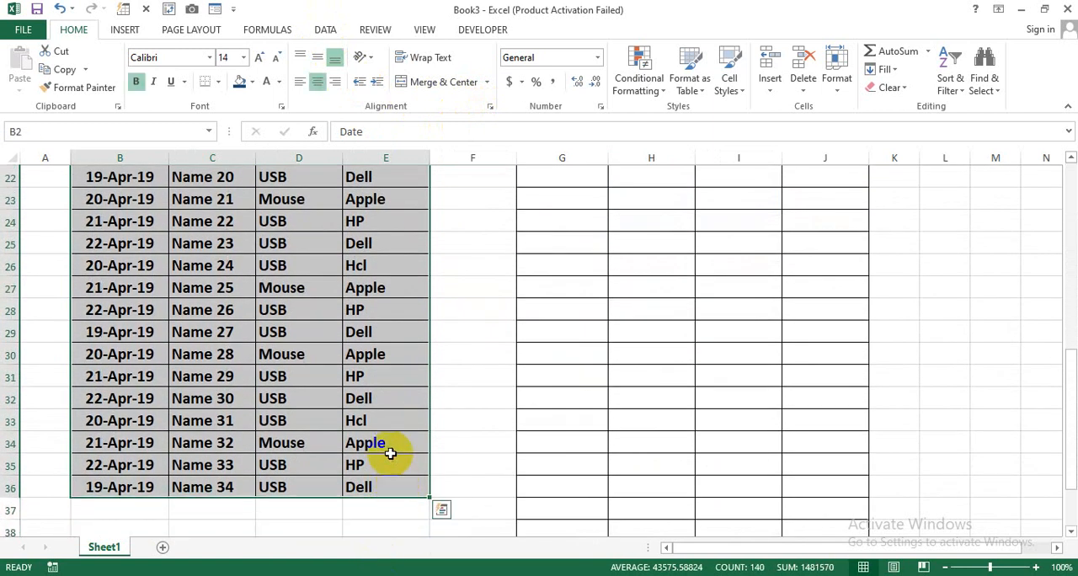
scroll(384, 442, up, 7)
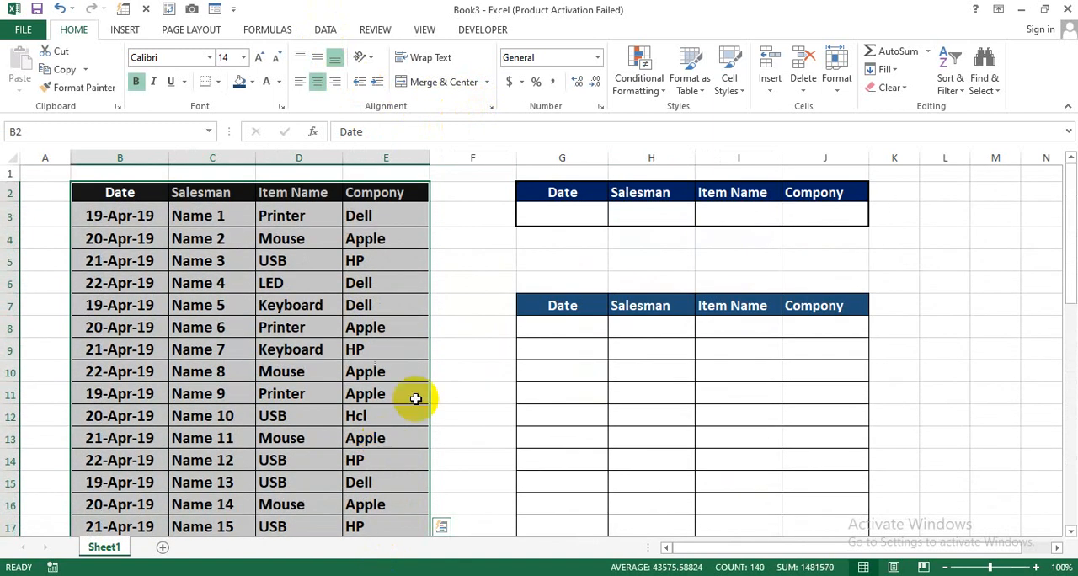
click(742, 251)
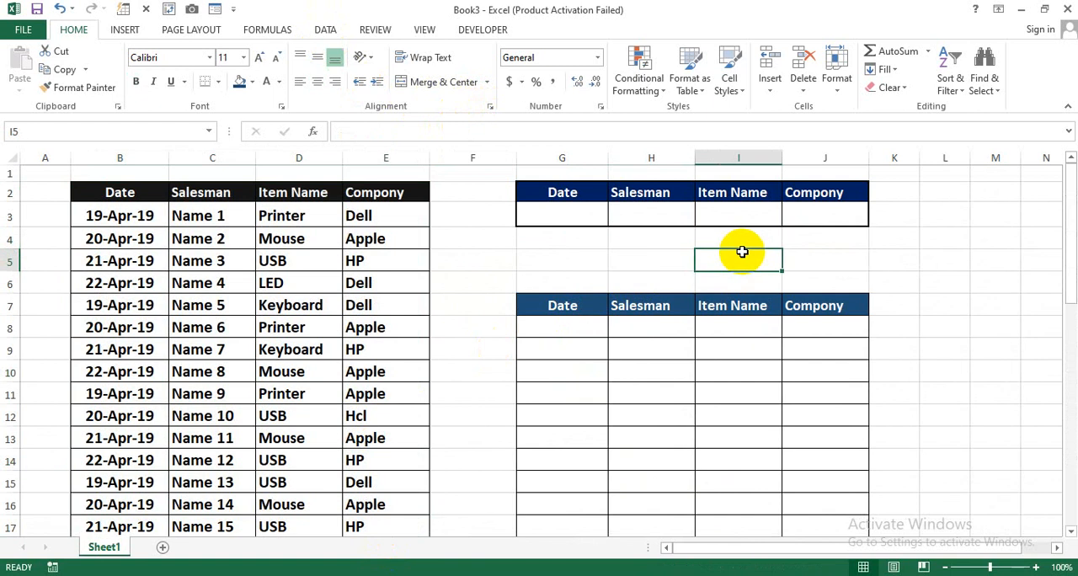
click(859, 258)
click(903, 263)
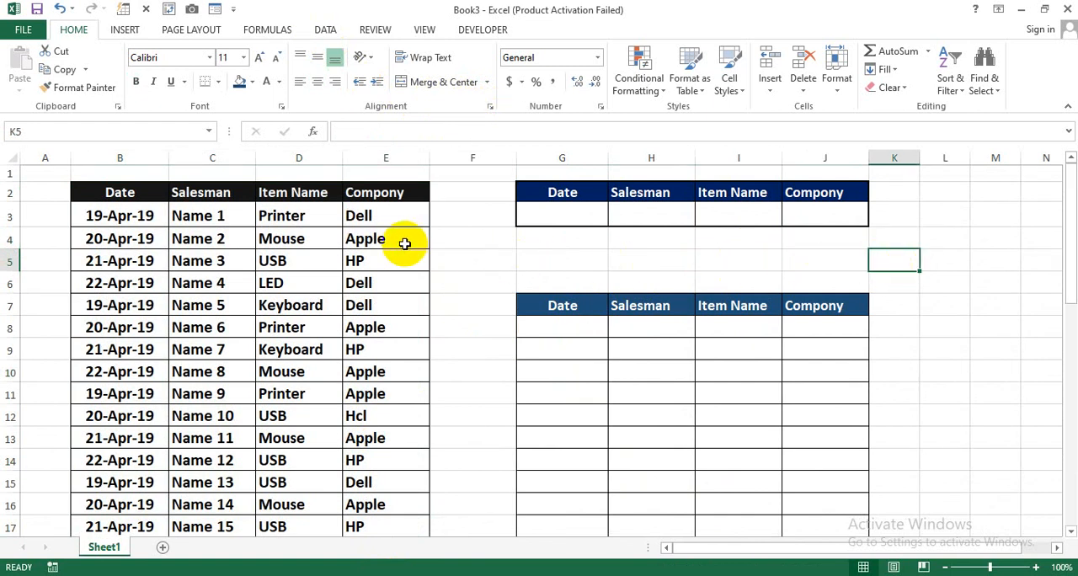
drag(320, 211, 320, 428)
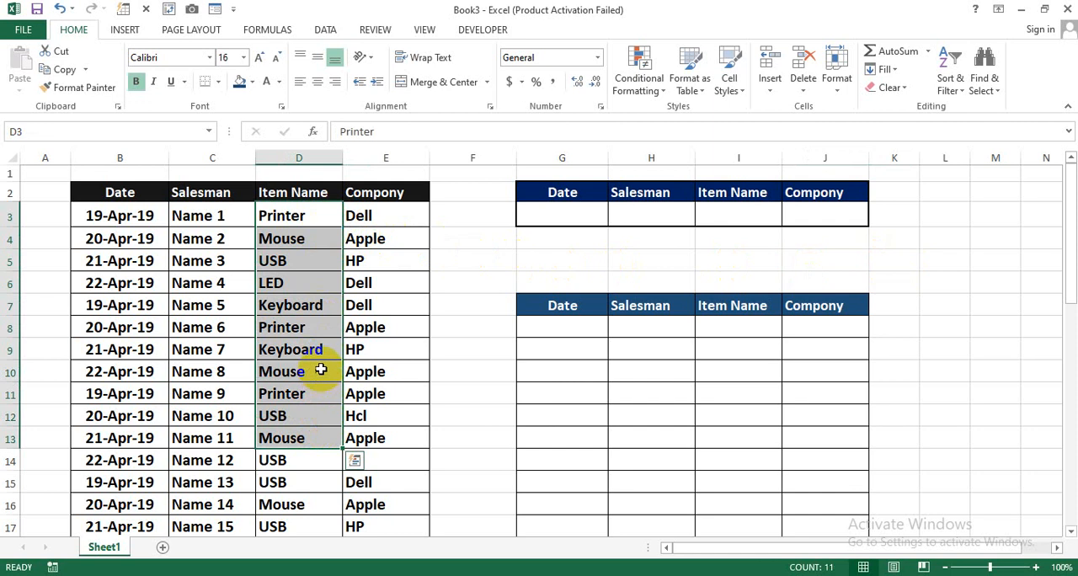
Enter Mouse as the Item Name criterion in cell I3.
click(723, 214)
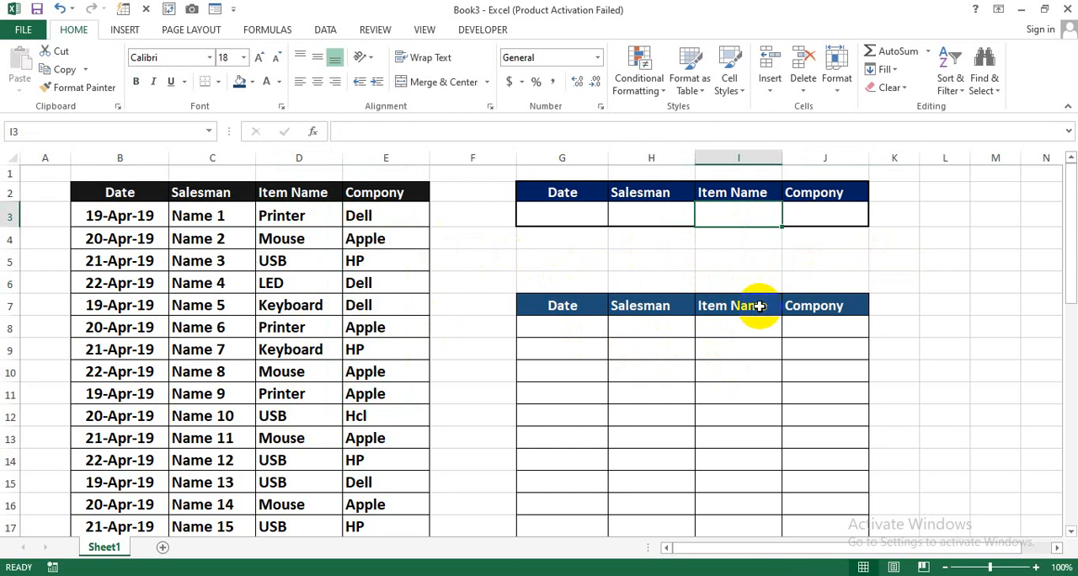
text(Mouse)
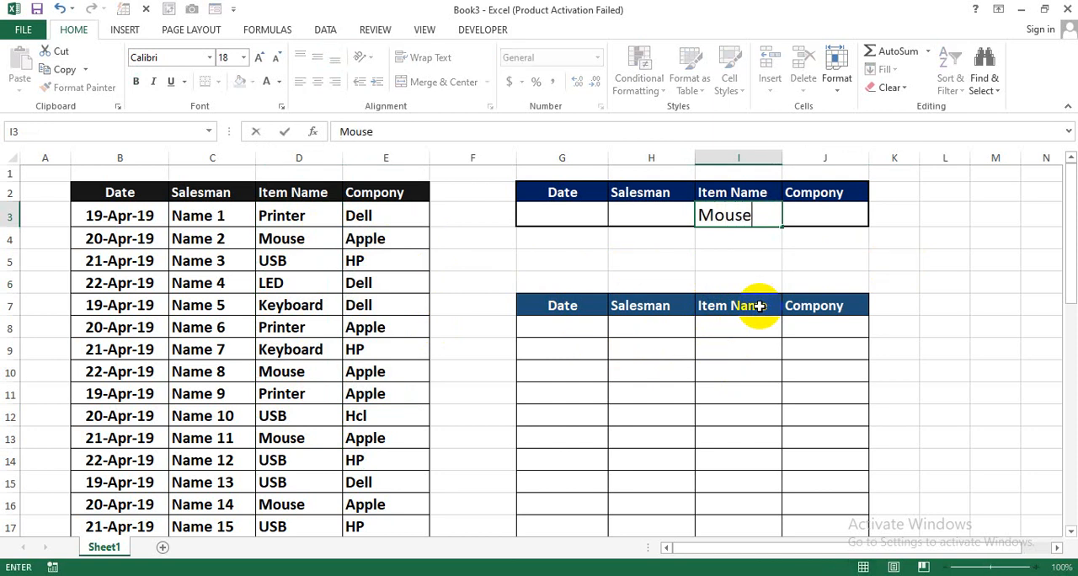
key(Return)
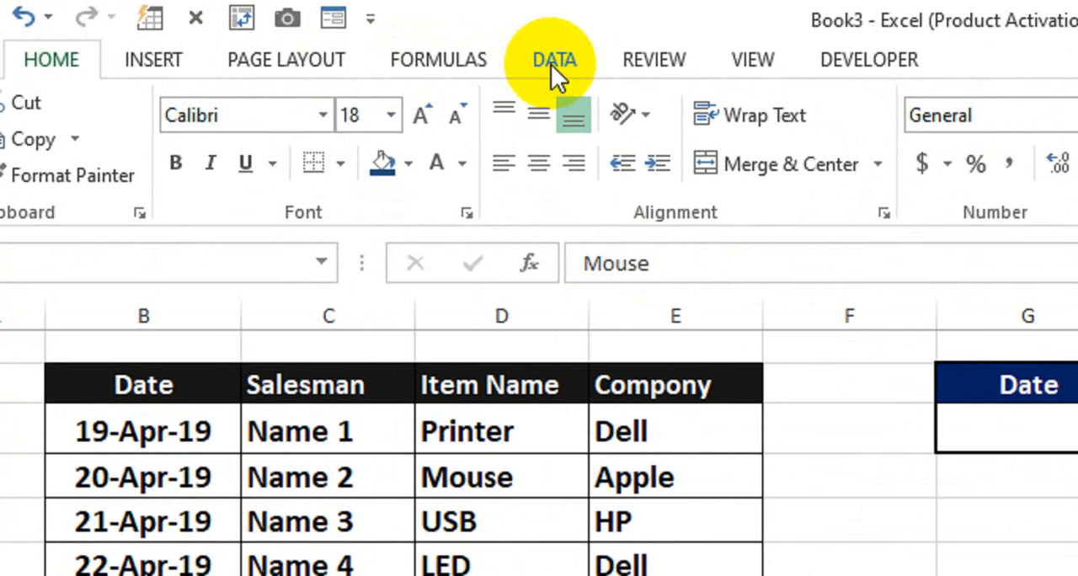
Start an Advanced Filter that copies to another location, and clear its existing copy-to and criteria ranges.
click(324, 32)
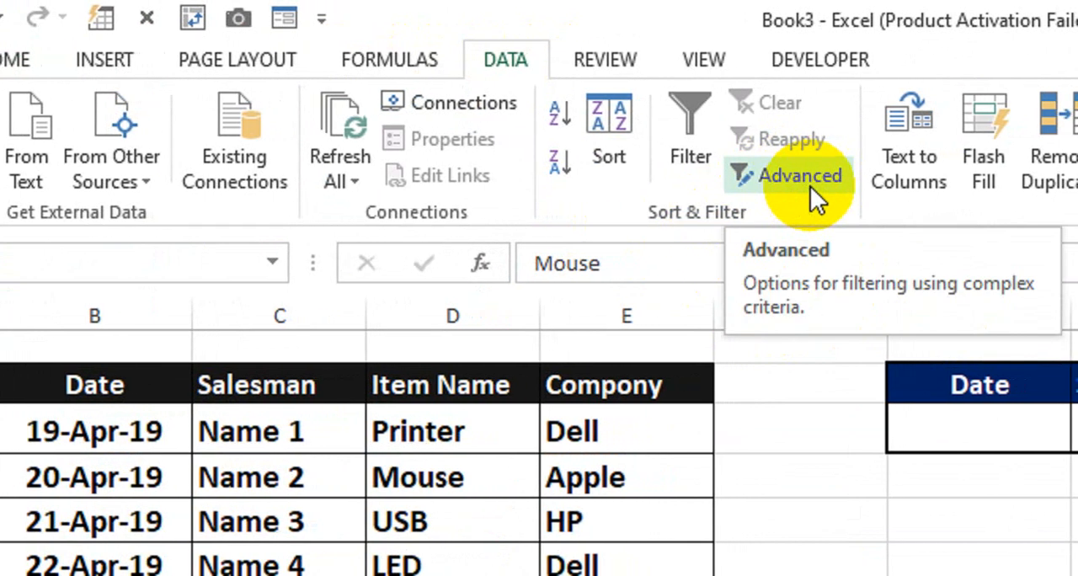
click(810, 186)
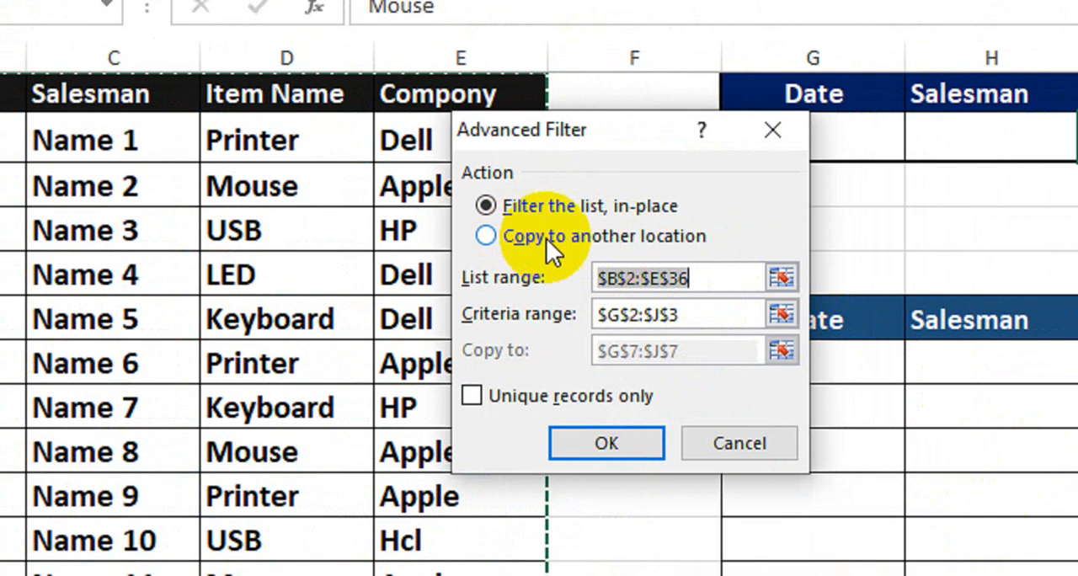
click(508, 239)
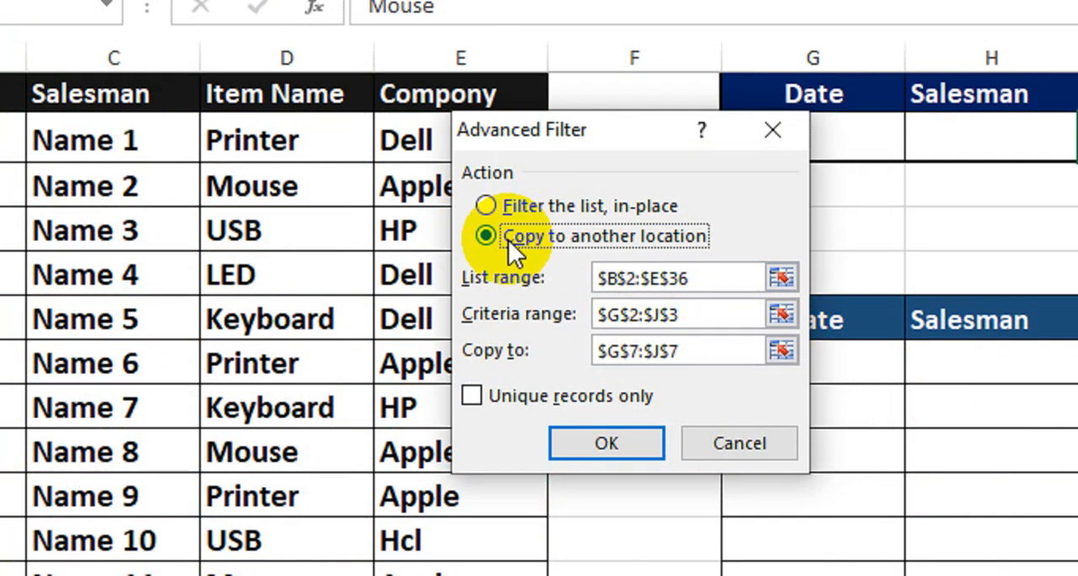
drag(729, 353, 569, 342)
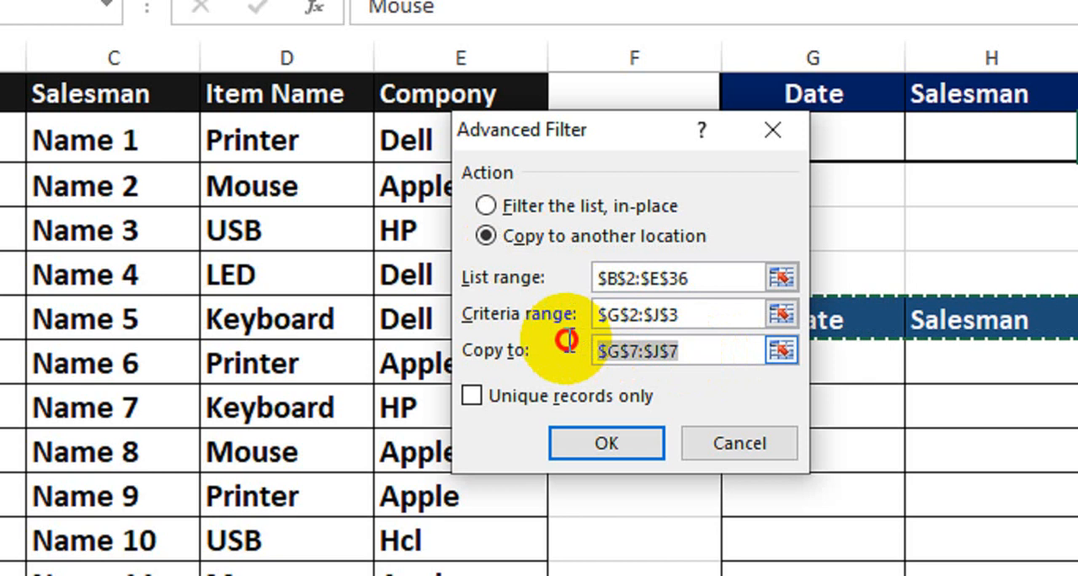
key(BackSpace)
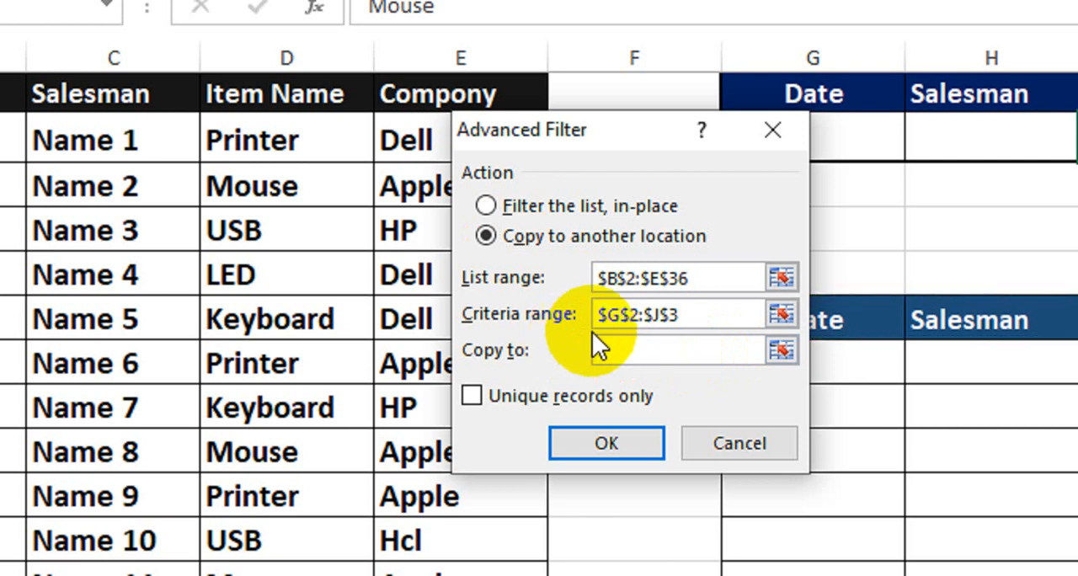
drag(698, 314, 574, 309)
key(BackSpace)
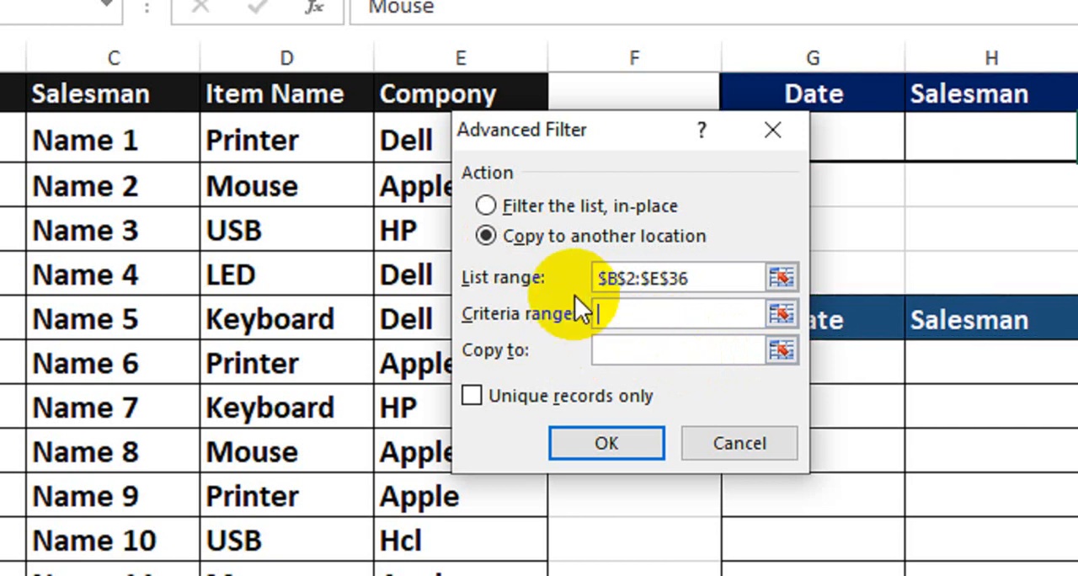
Replace the filter's list range with the full source table, headers included, Sheet1!$B$2:$E$36.
drag(696, 283, 559, 244)
key(BackSpace)
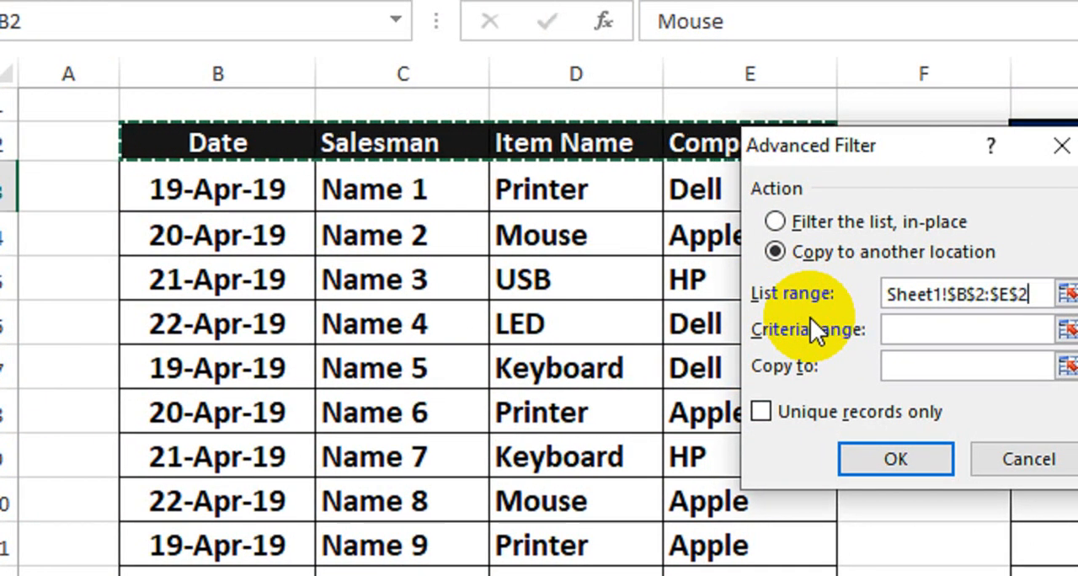
key(ctrl+shift+Down)
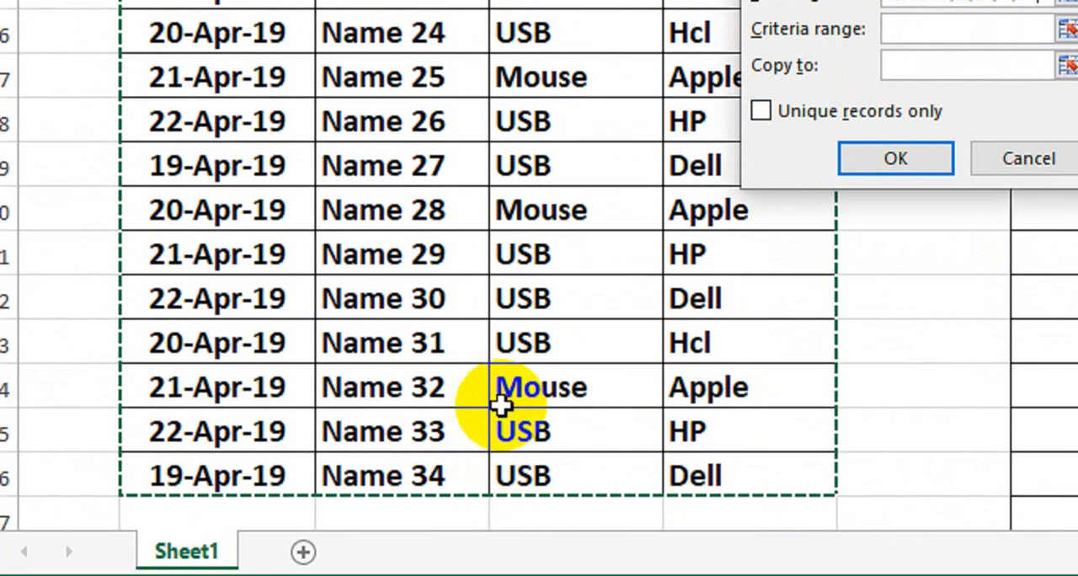
scroll(539, 120, up, 8)
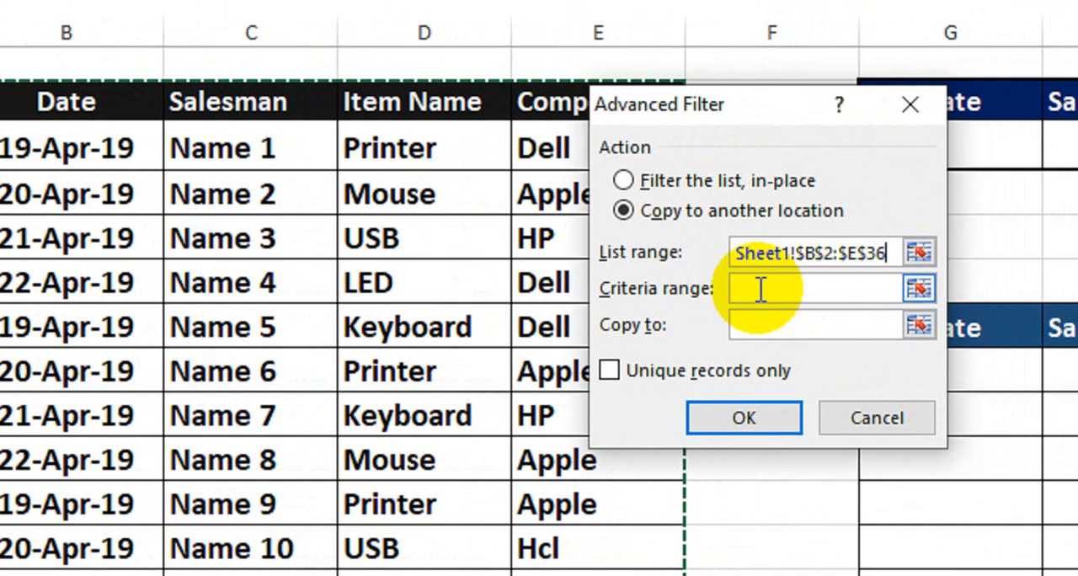
Set the filter's criteria range to the upper criteria table G2:J3, headers included, keeping the dialog clear of it.
click(815, 289)
drag(857, 115, 848, 114)
drag(776, 134, 642, 134)
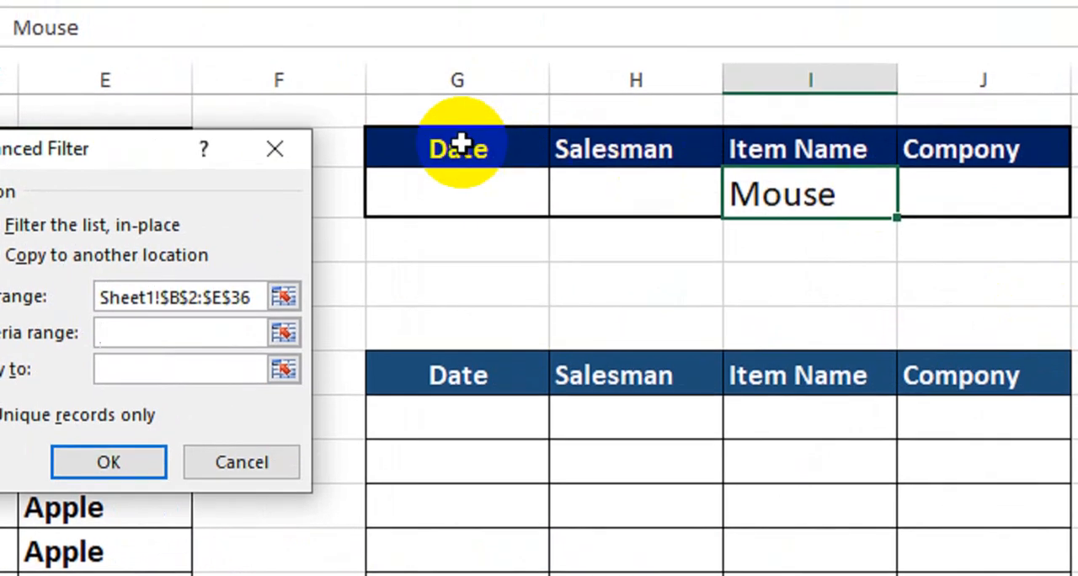
drag(461, 144, 1021, 175)
drag(819, 175, 807, 206)
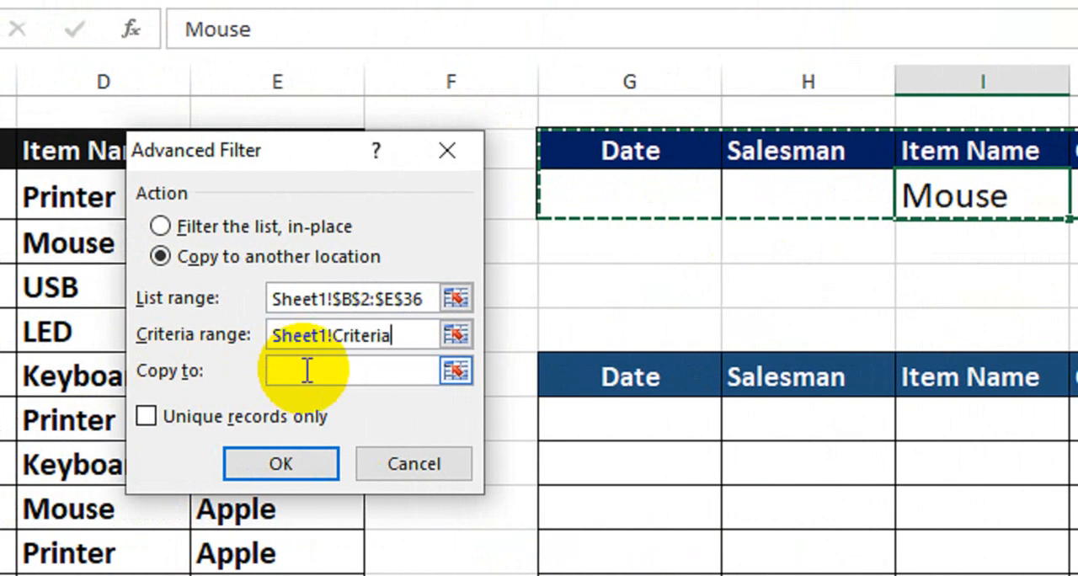
Set the copy-to range to the lower table's header row G7:J7 and run the filter.
click(307, 370)
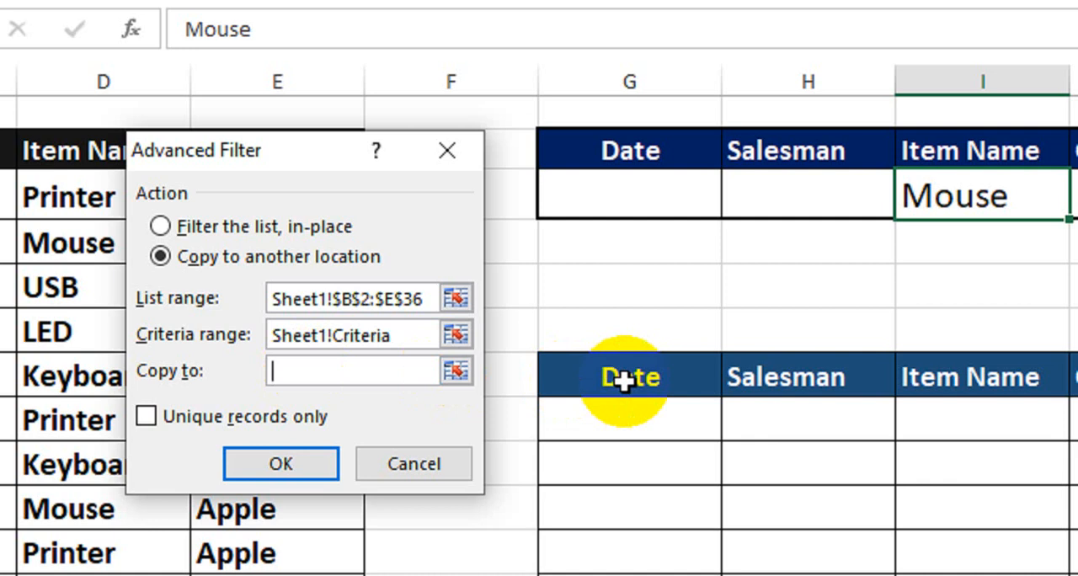
drag(624, 381, 1077, 377)
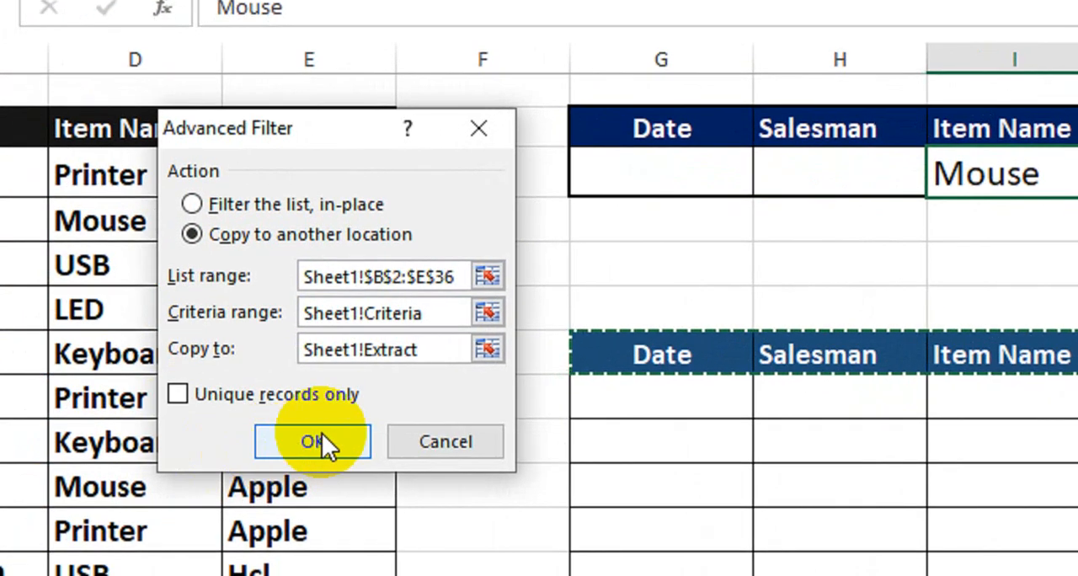
click(323, 438)
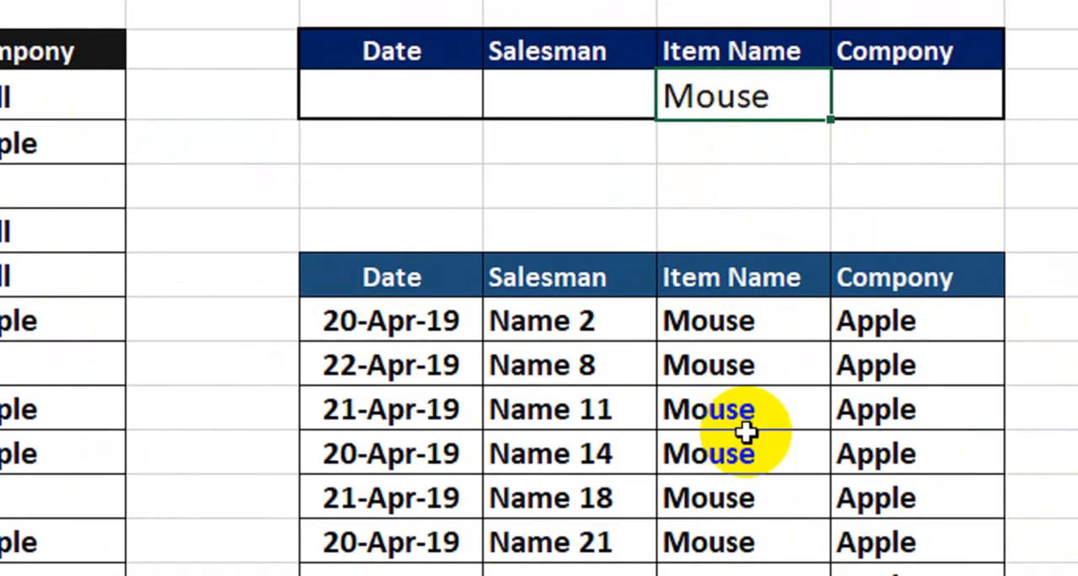
scroll(739, 433, down, 1)
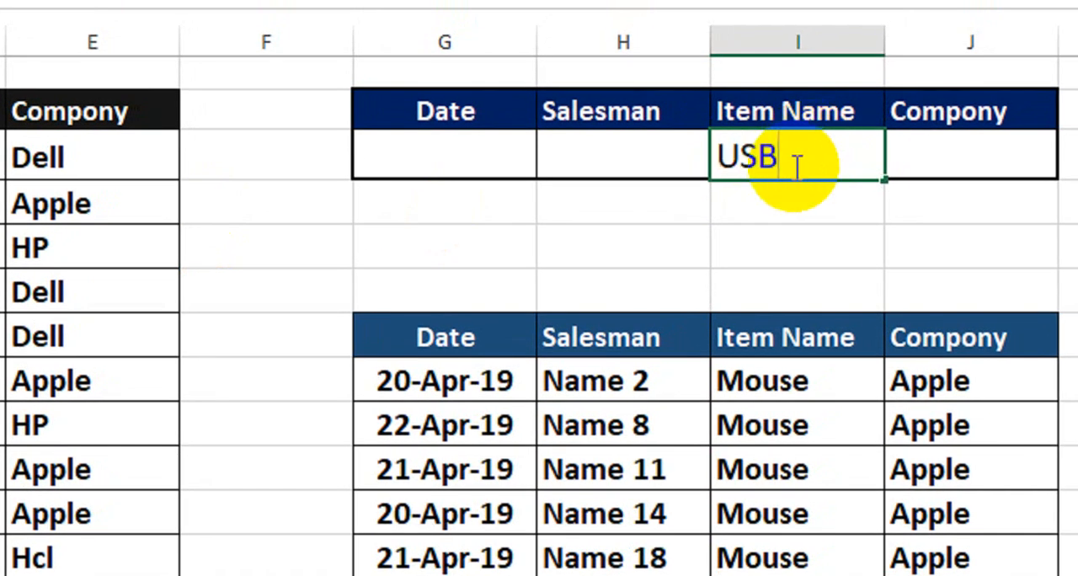
Change the Item Name criterion to USB and rerun the Advanced Filter, copying the matches to another location with the same ranges.
key(Return)
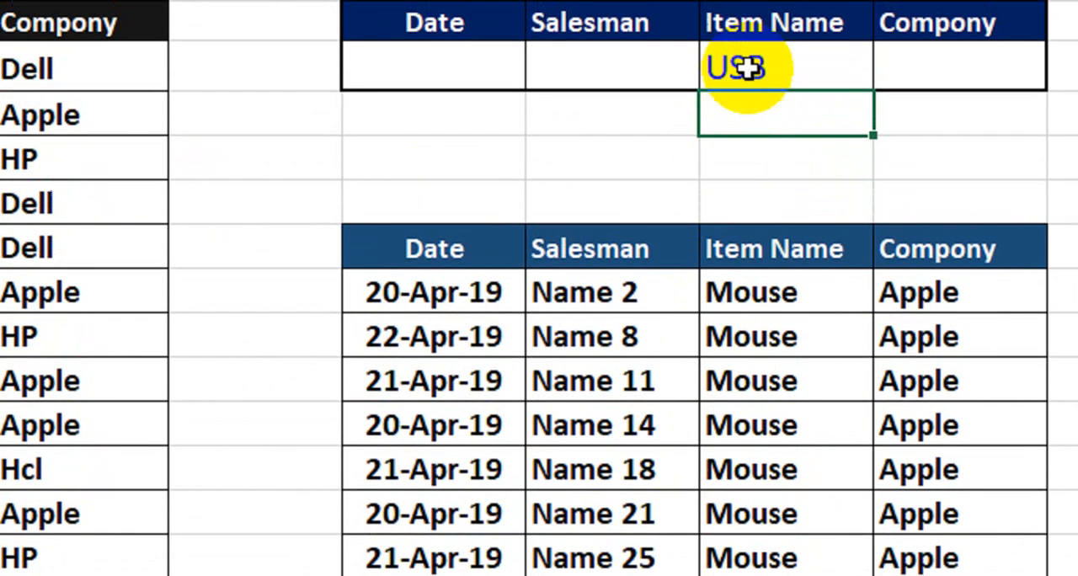
click(746, 17)
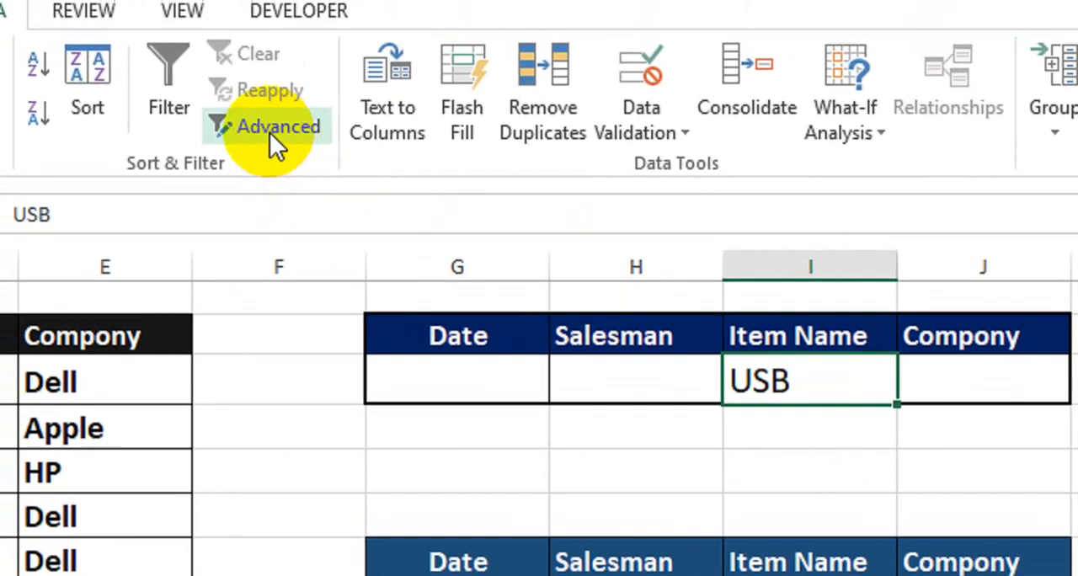
click(270, 145)
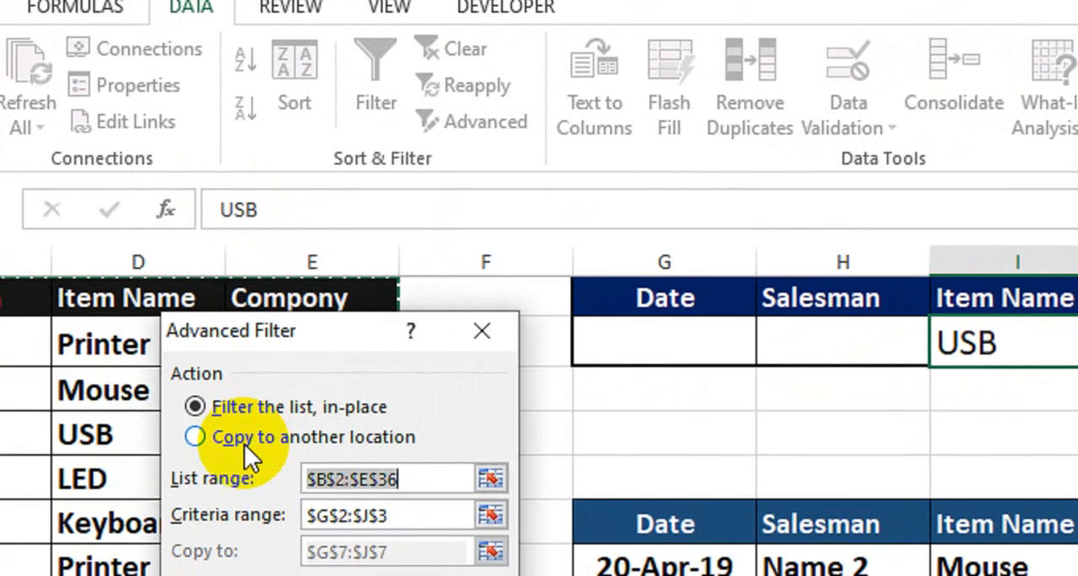
click(267, 430)
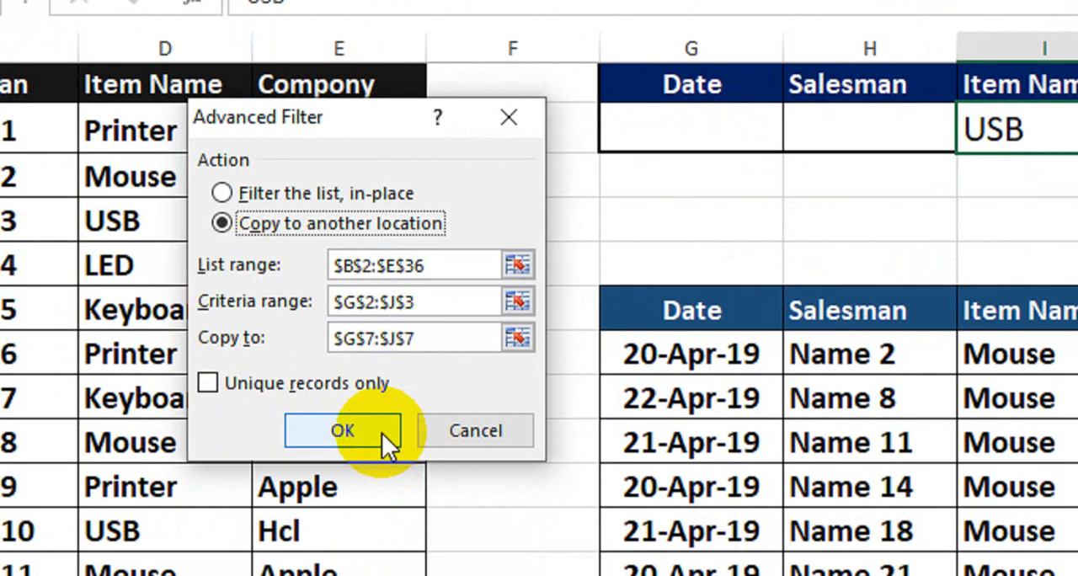
click(383, 436)
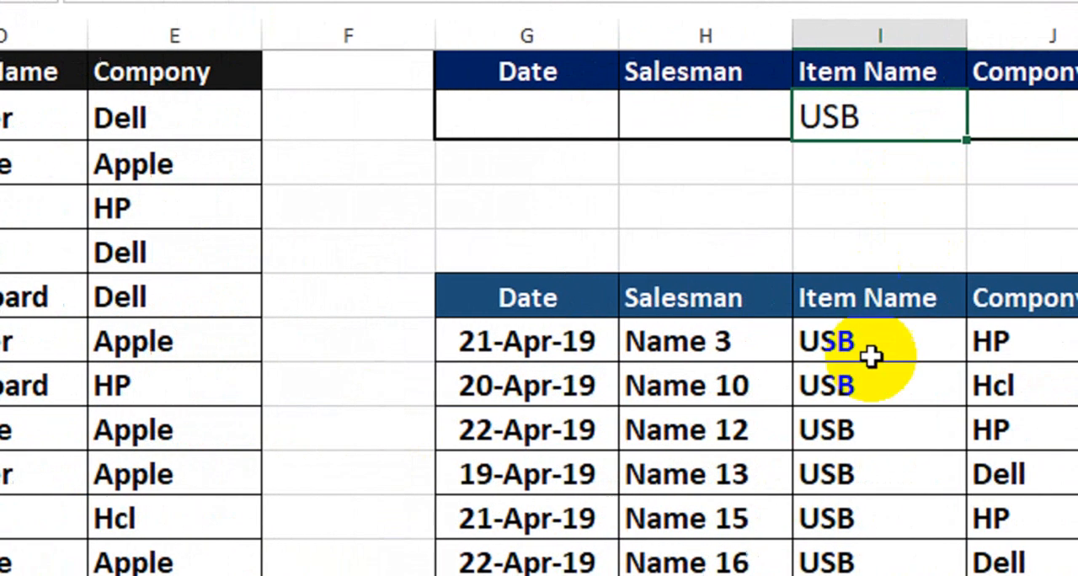
scroll(817, 453, down, 4)
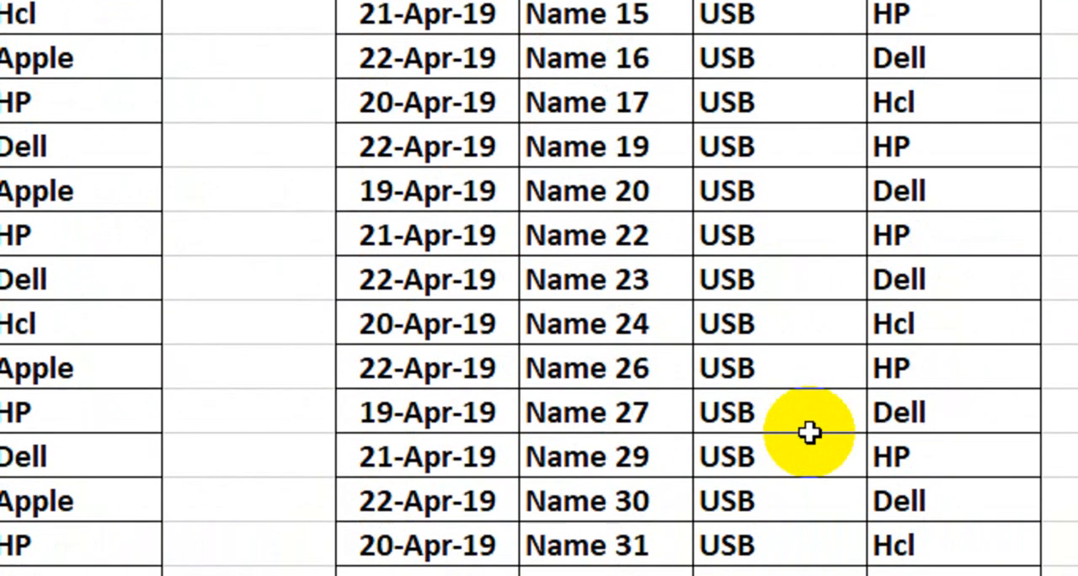
scroll(809, 433, up, 5)
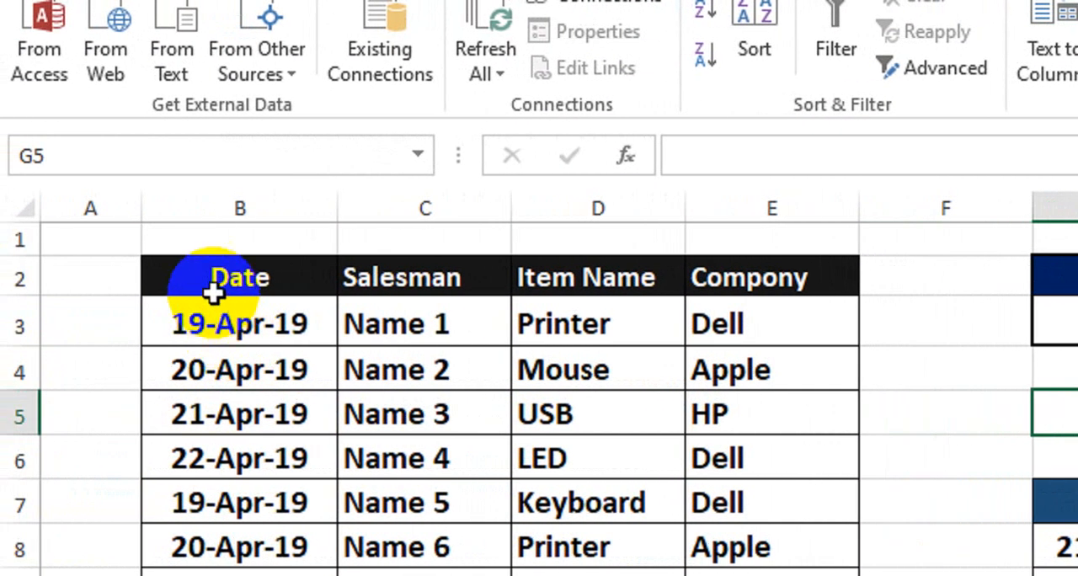
Examine the source table's last record in row 36, its four fields, and the empty rows below it.
scroll(263, 343, down, 10)
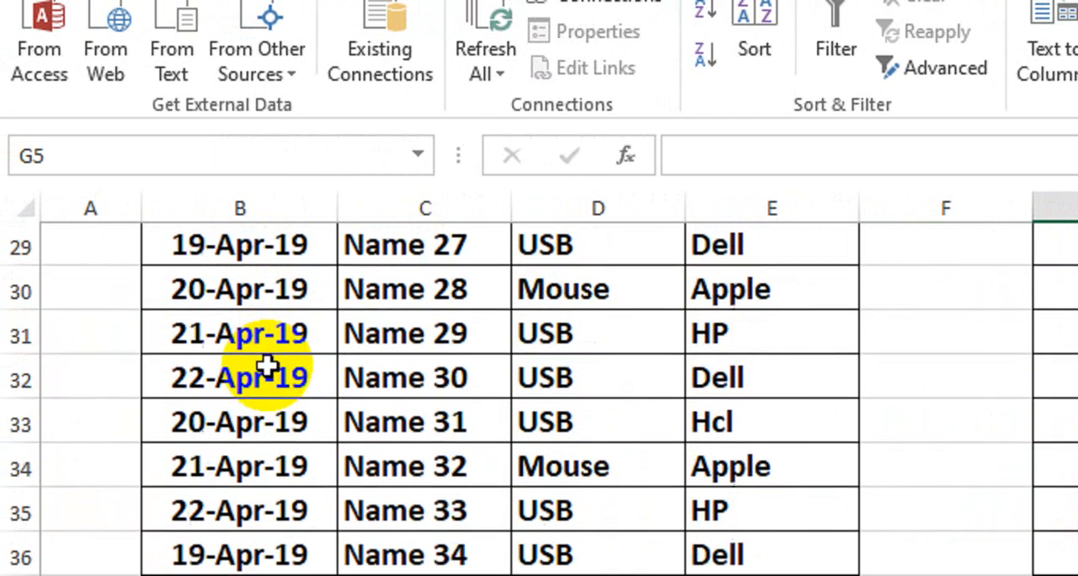
drag(221, 452, 763, 460)
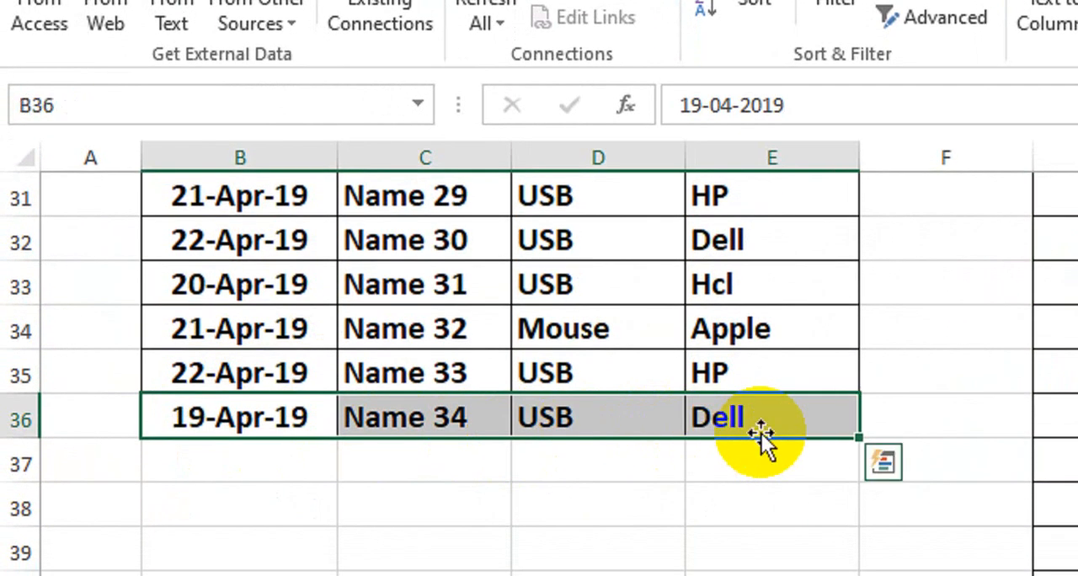
click(242, 426)
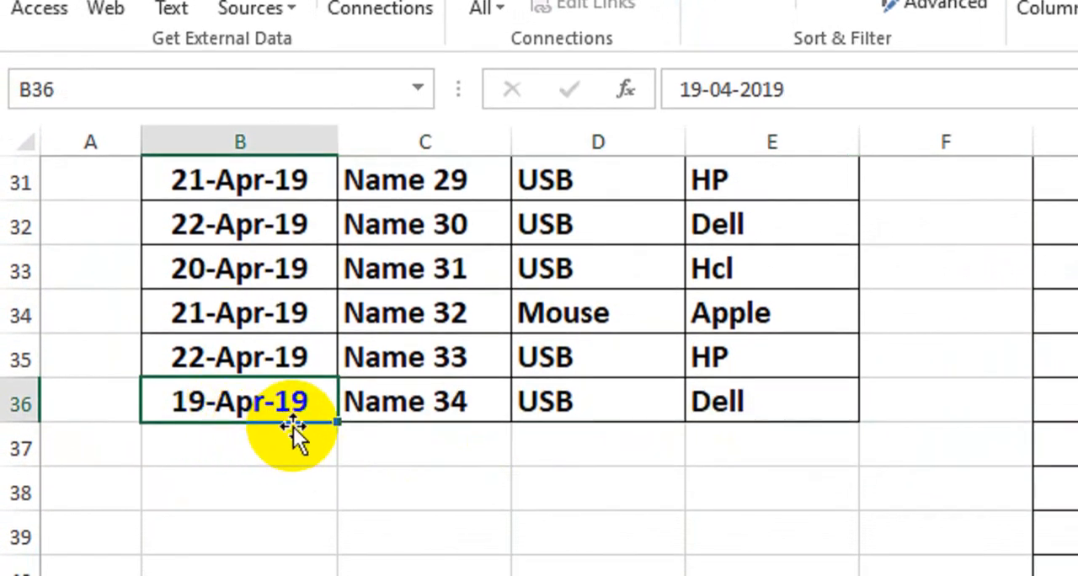
click(411, 402)
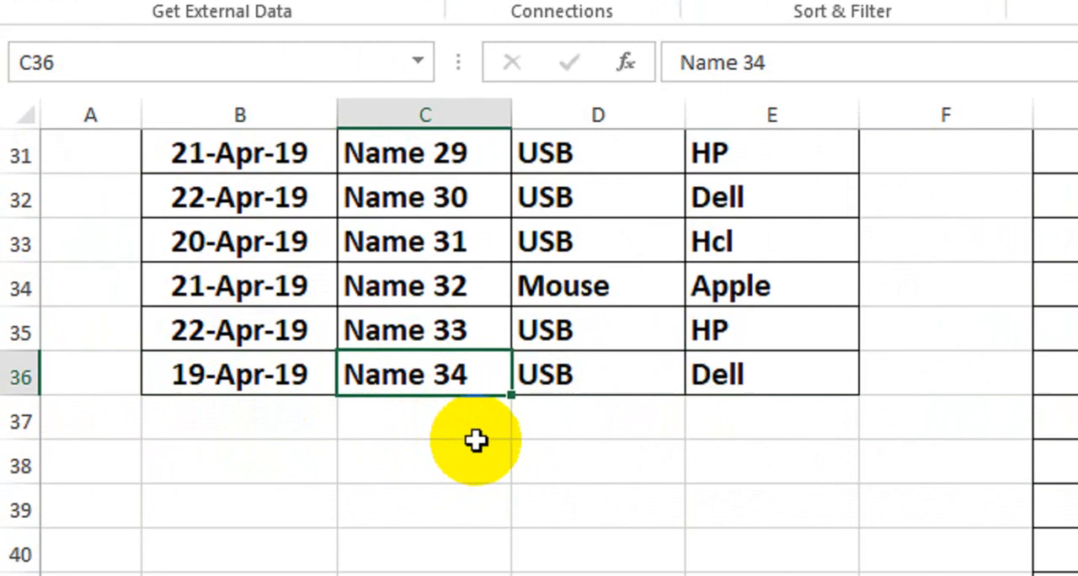
click(564, 367)
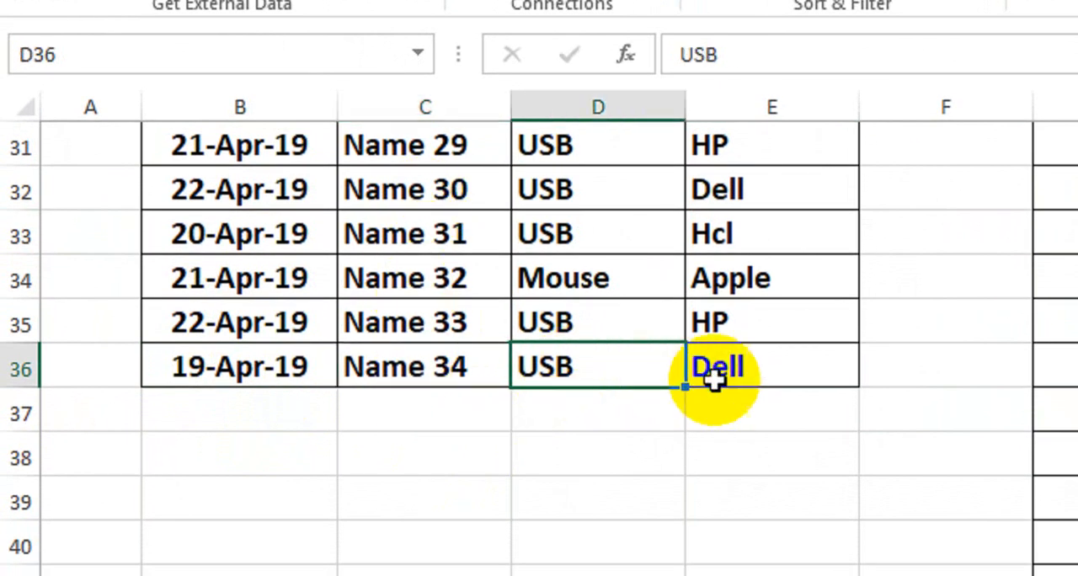
click(775, 375)
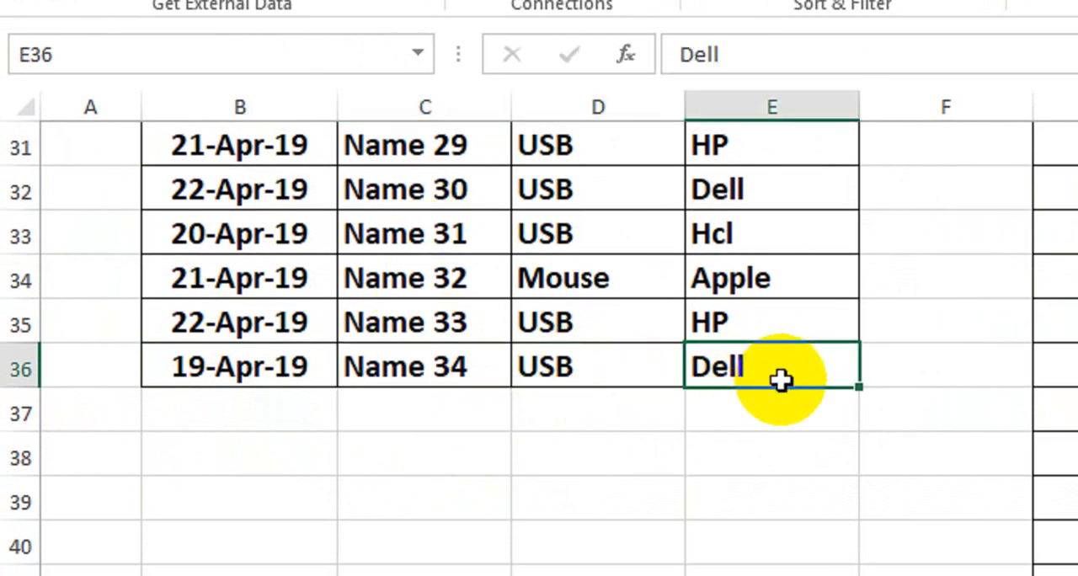
drag(205, 378, 752, 382)
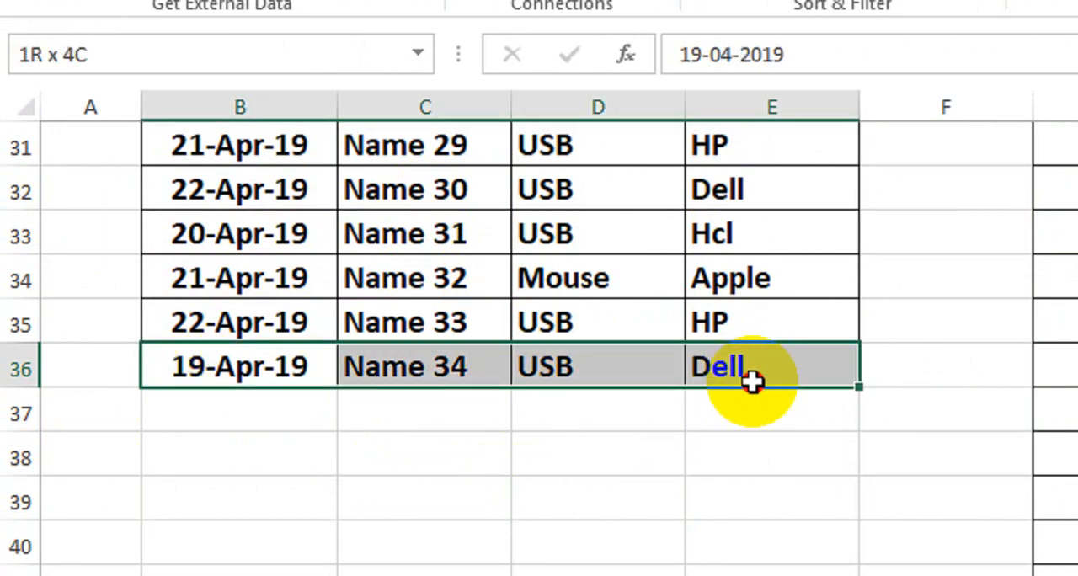
drag(753, 382, 777, 575)
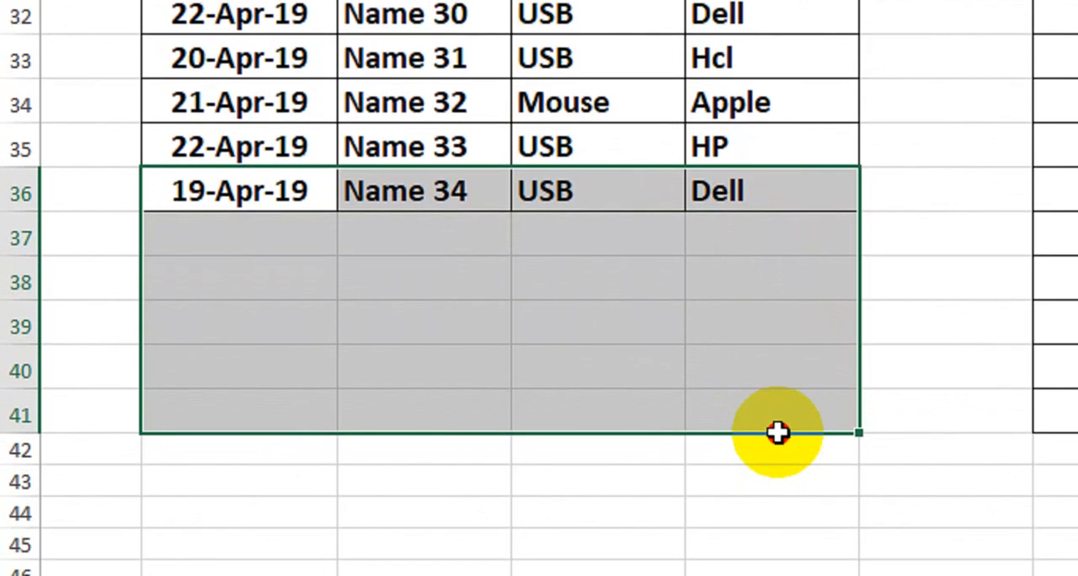
drag(776, 432, 773, 431)
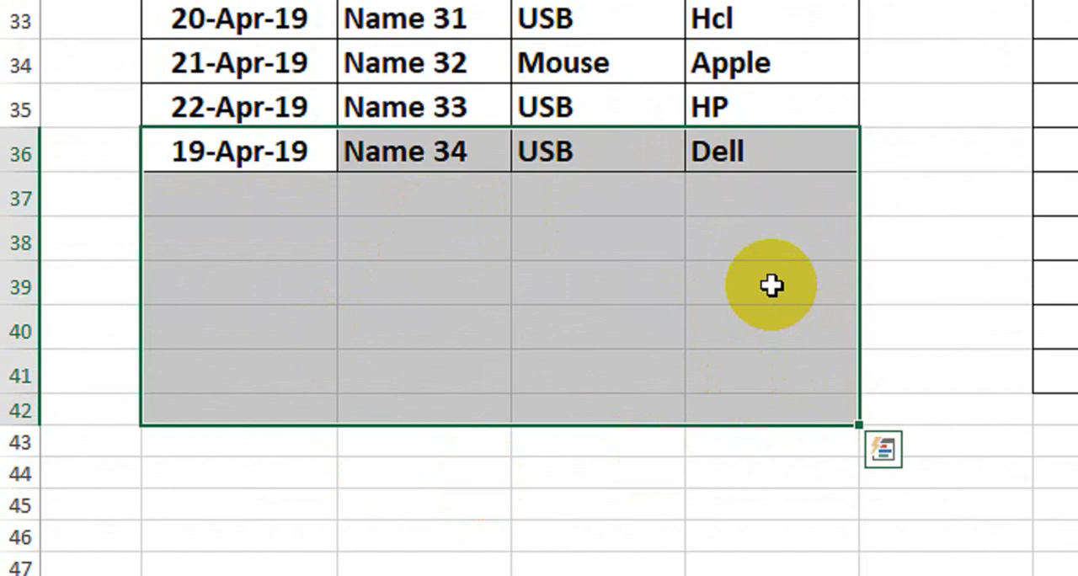
scroll(772, 287, up, 10)
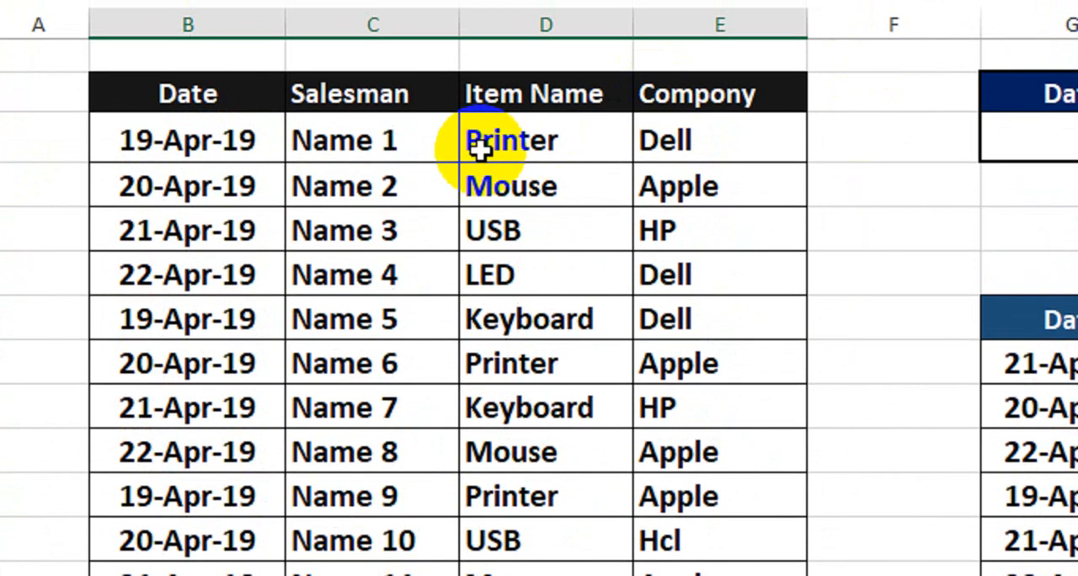
Convert the source range $B$2:$E$36 into an Excel table with headers.
click(194, 143)
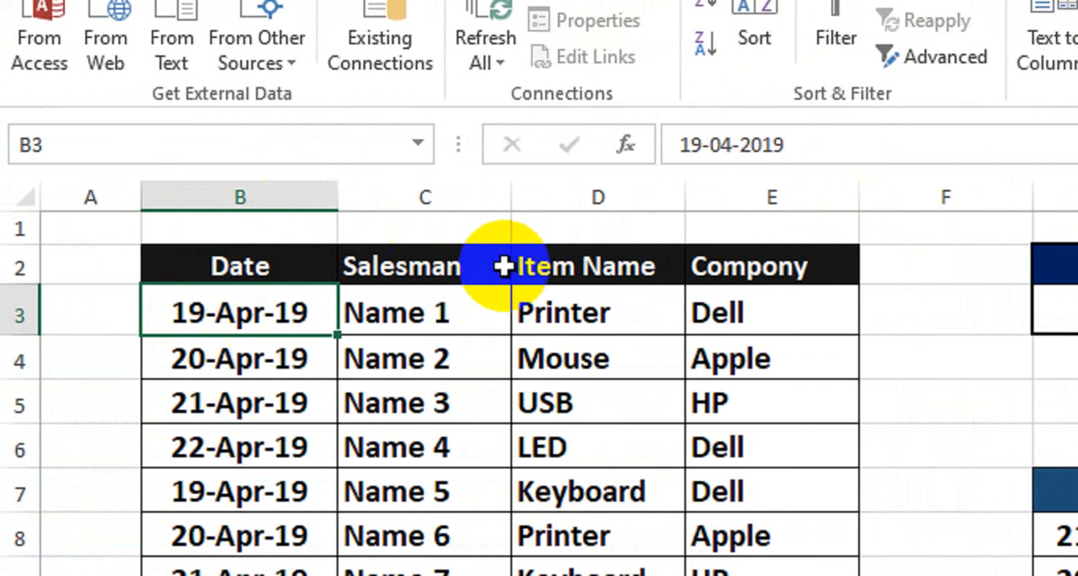
key(ctrl+a)
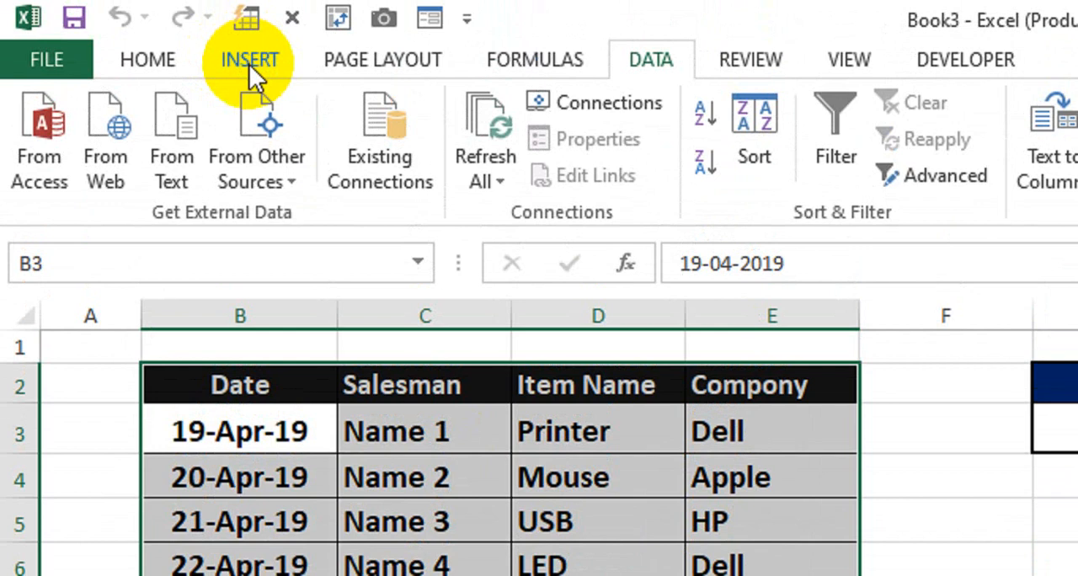
click(249, 63)
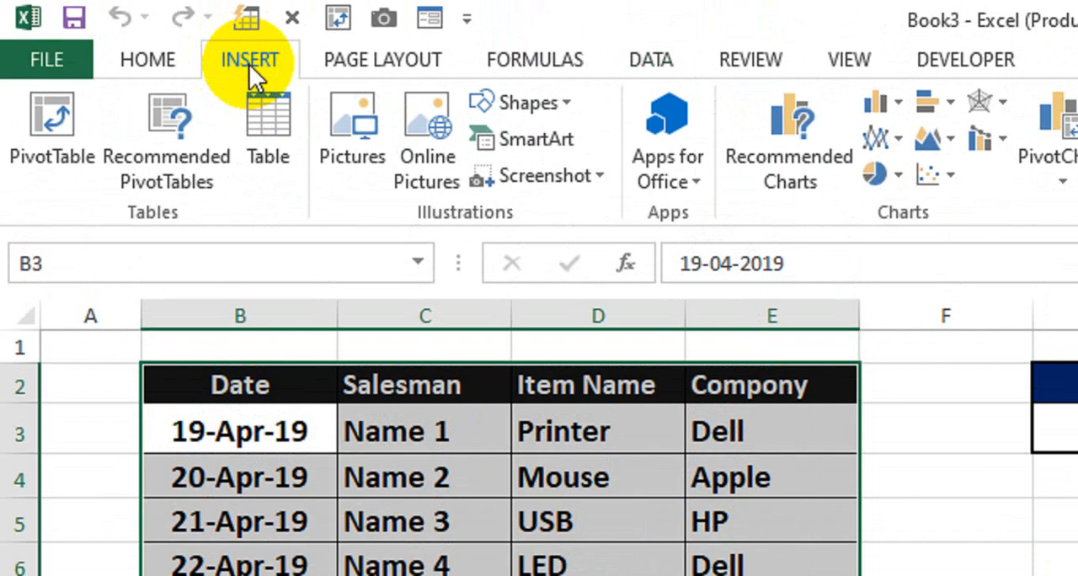
click(266, 162)
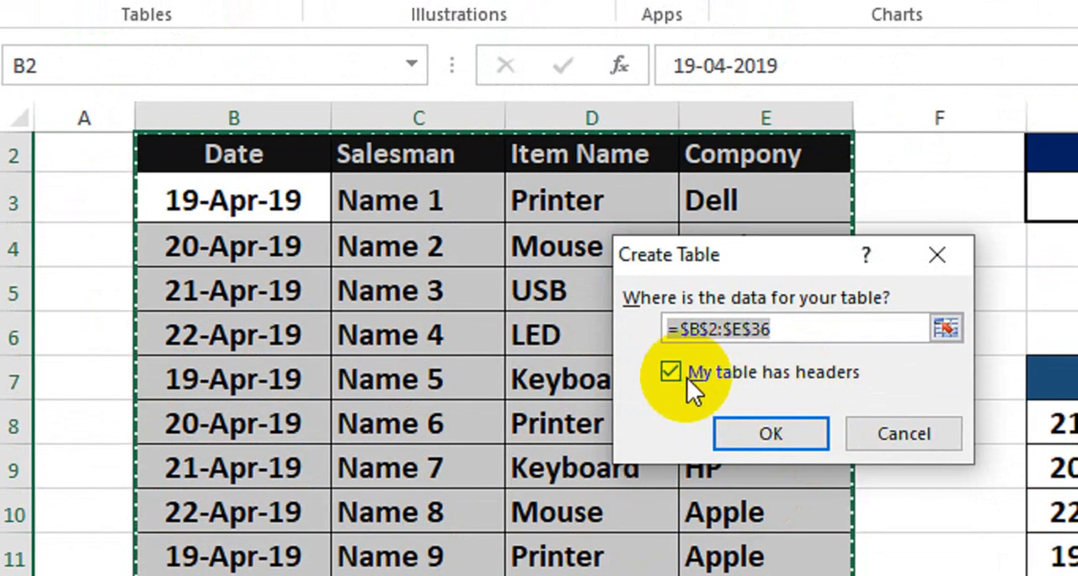
click(762, 432)
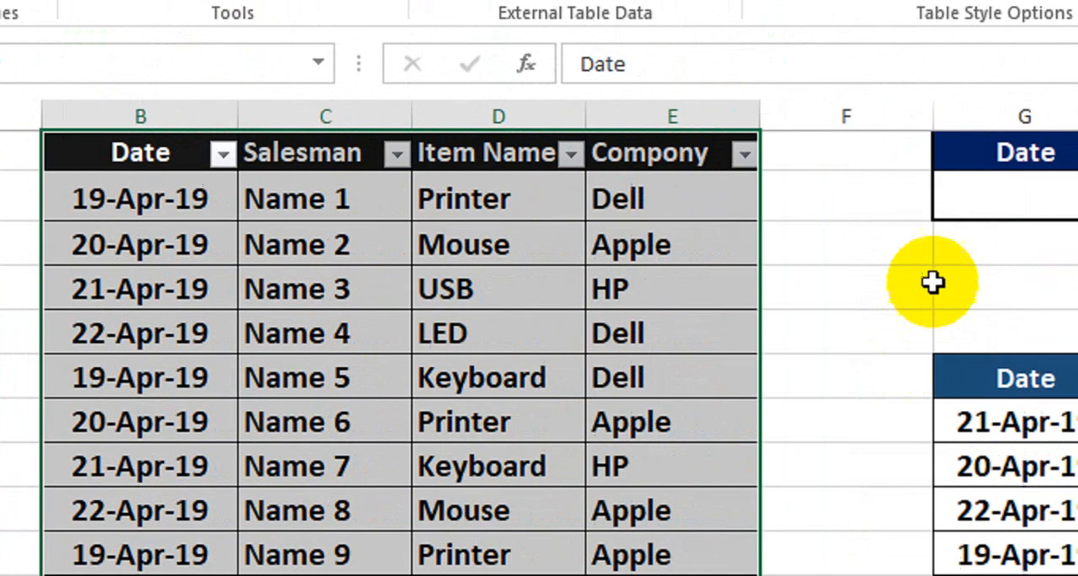
Select the empty cell G5 and start recording a macro named XYZ, stored in This Workbook.
click(1044, 295)
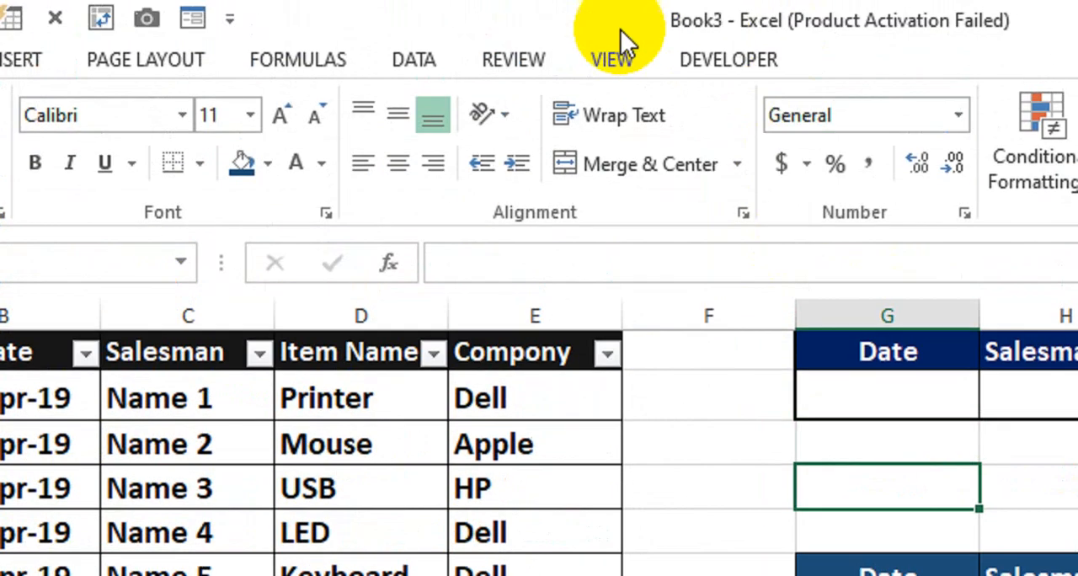
click(617, 57)
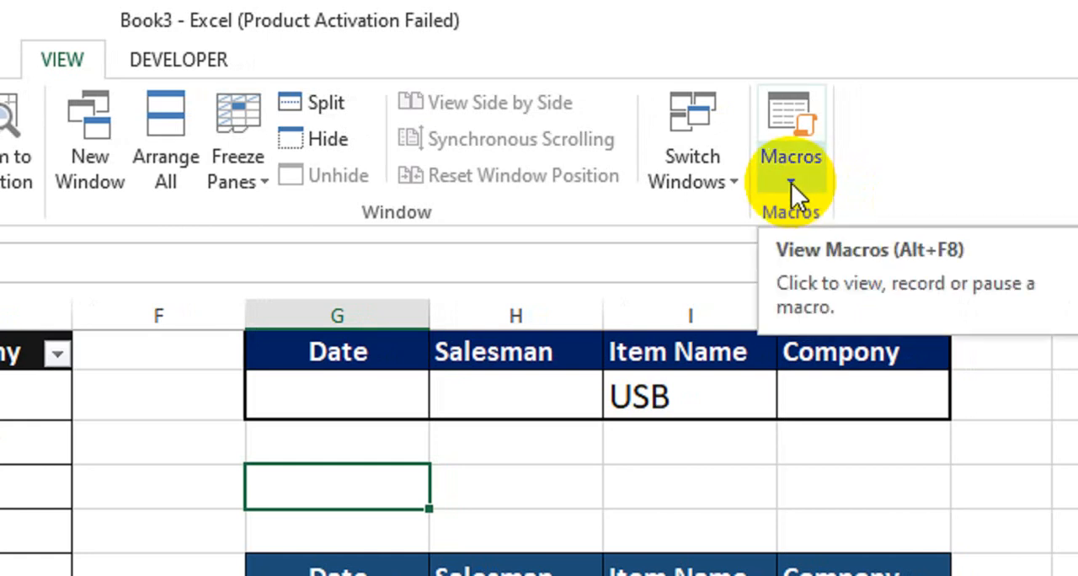
click(791, 183)
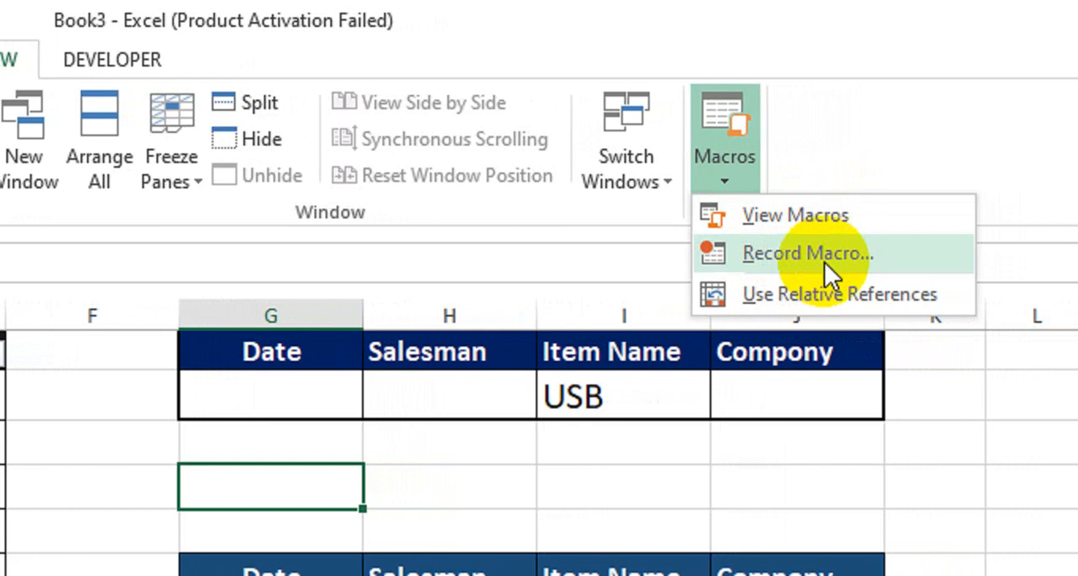
click(813, 262)
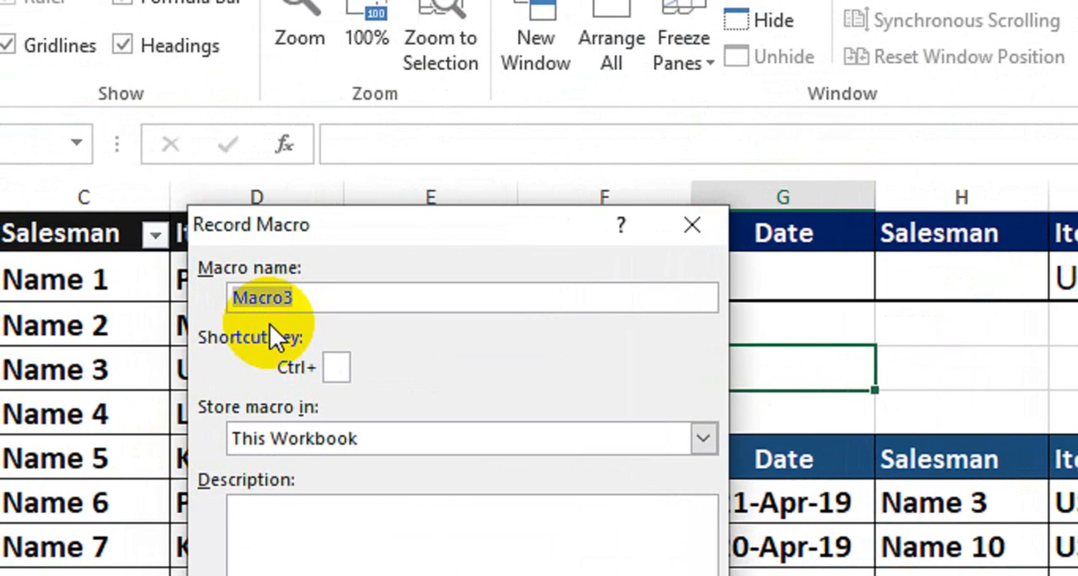
text(XYZ)
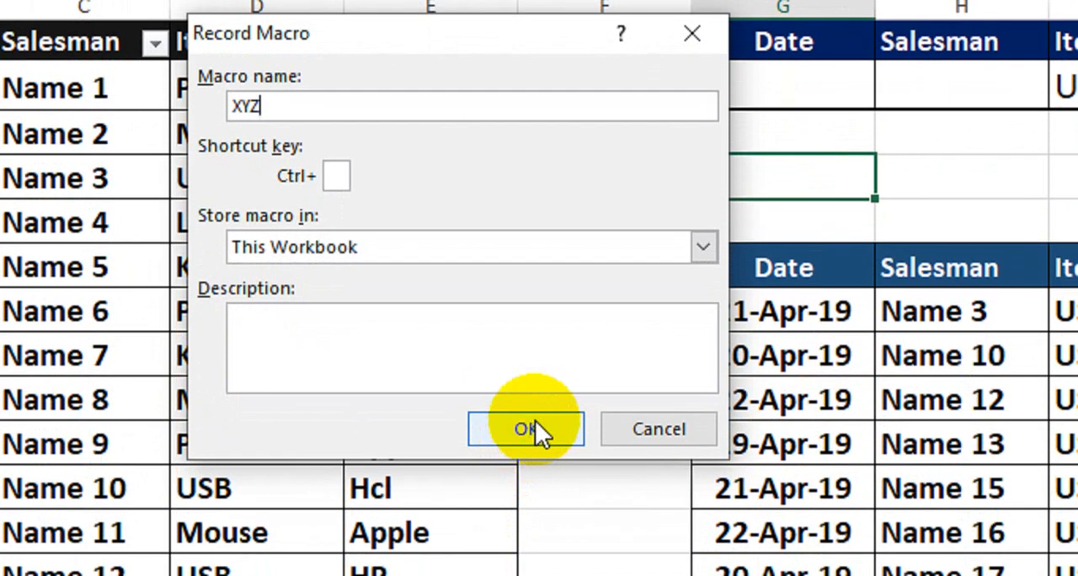
click(532, 425)
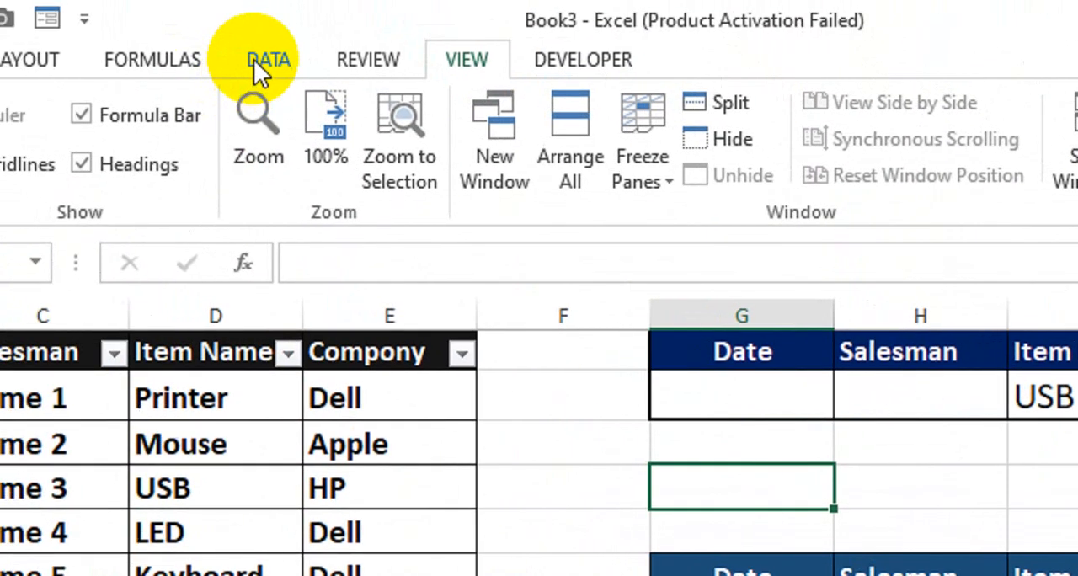
Start an Advanced Filter that copies to another location, and clear its previous list, criteria and copy-to ranges.
click(271, 59)
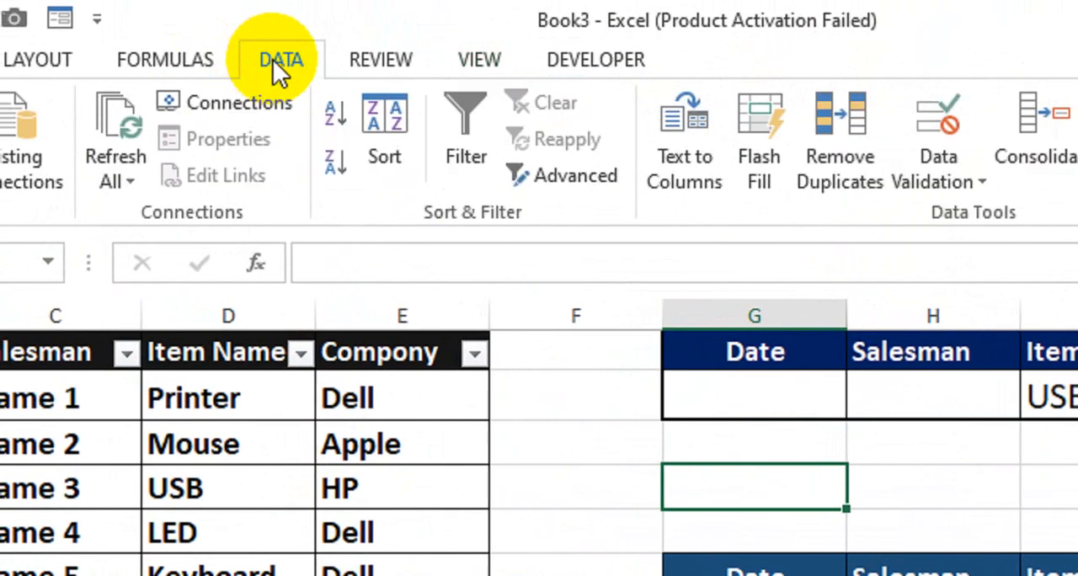
click(583, 177)
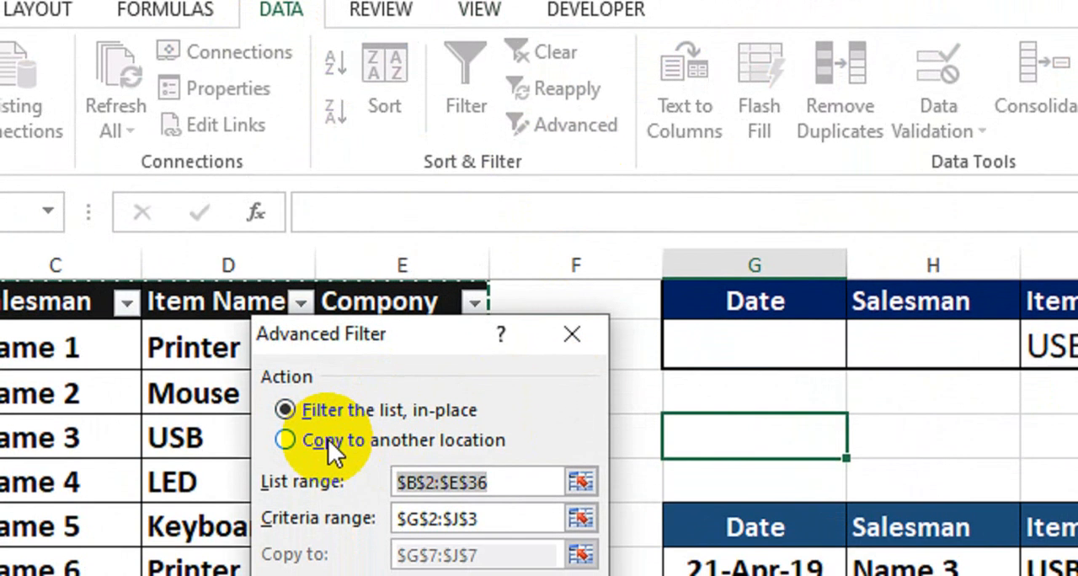
click(328, 439)
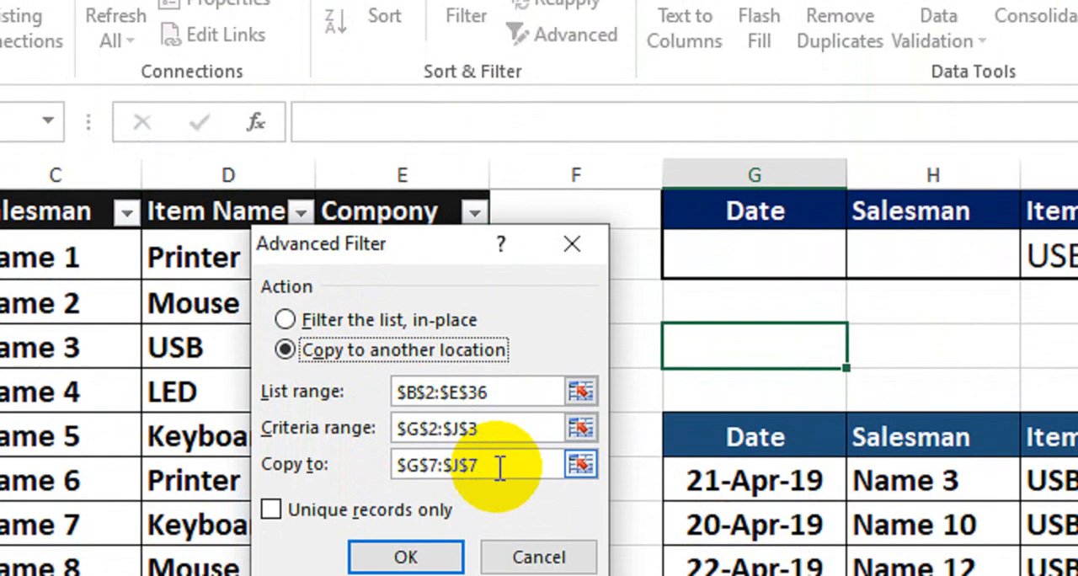
drag(499, 467, 391, 464)
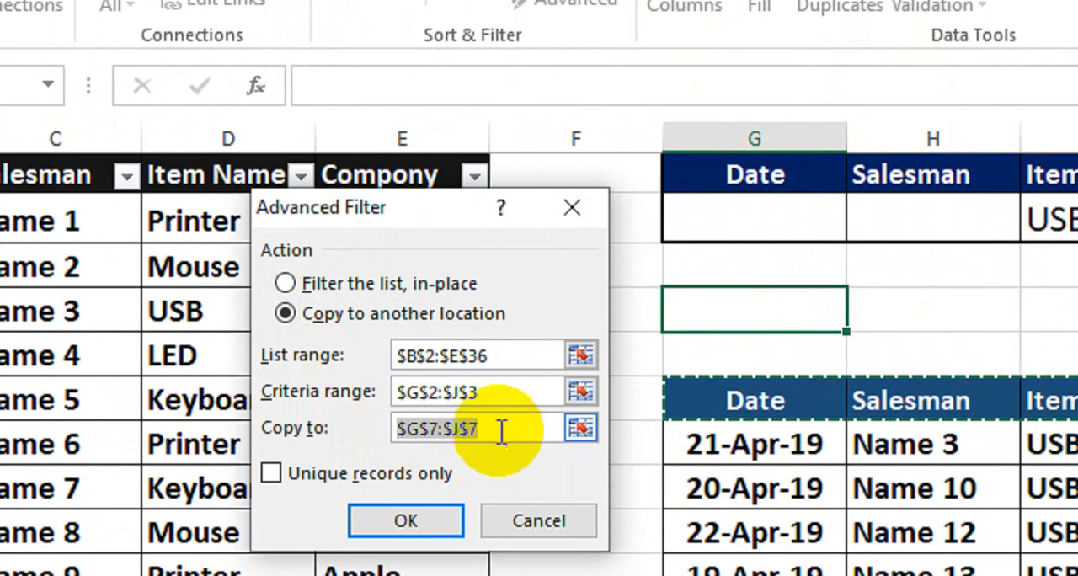
key(BackSpace)
double_click(475, 394)
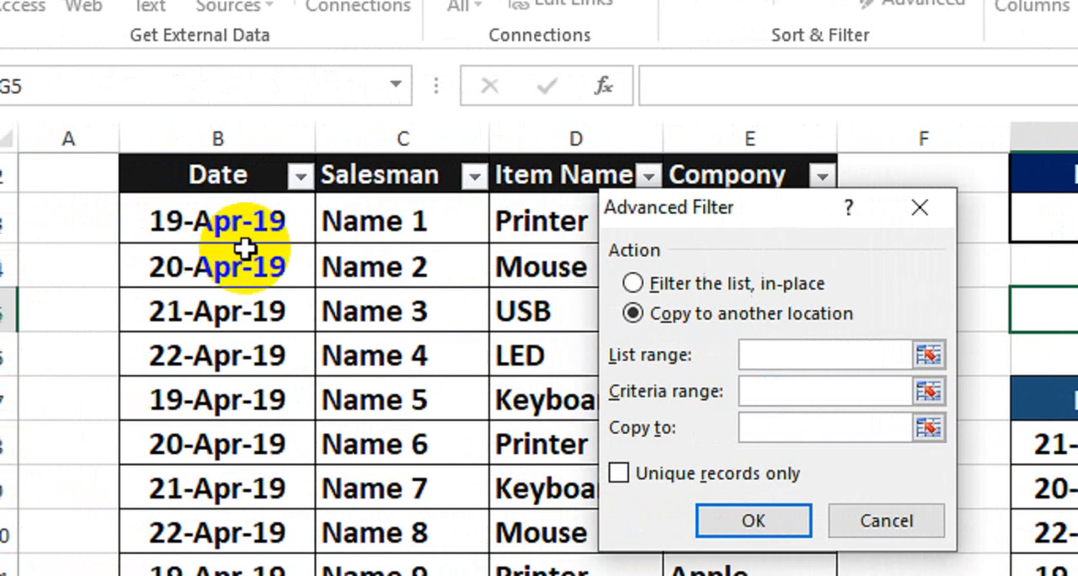
Set the filter's list range to the entire source table with its headers, Table1[#All].
scroll(243, 246, up, 1)
click(209, 185)
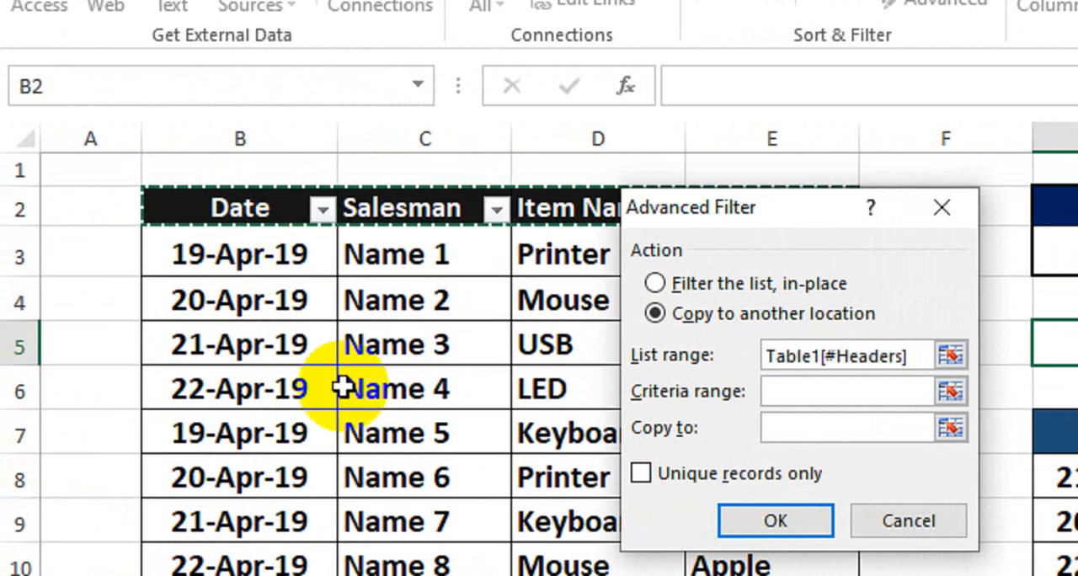
key(ctrl+shift+Down)
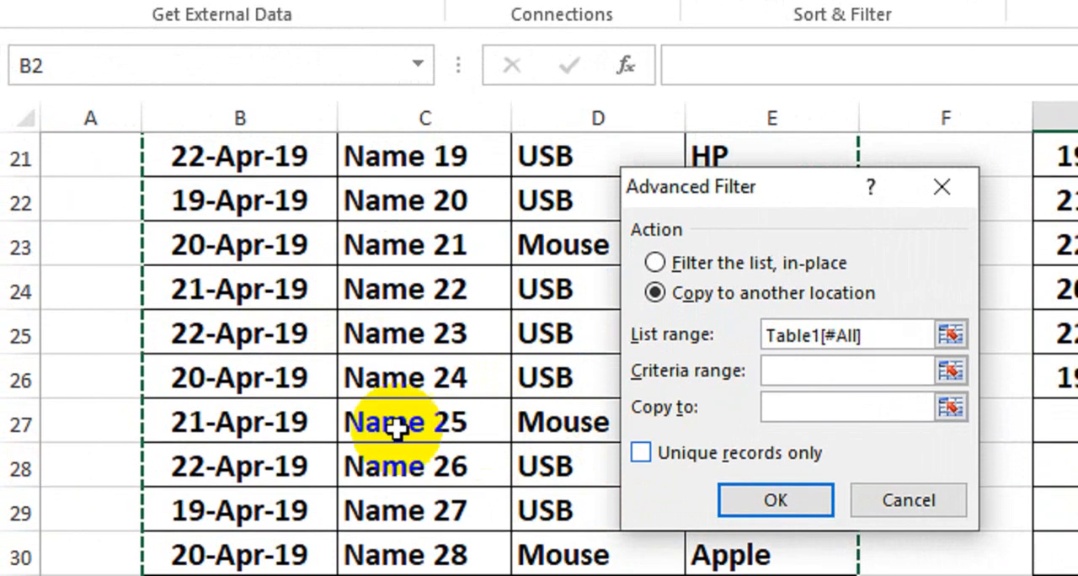
scroll(463, 421, up, 7)
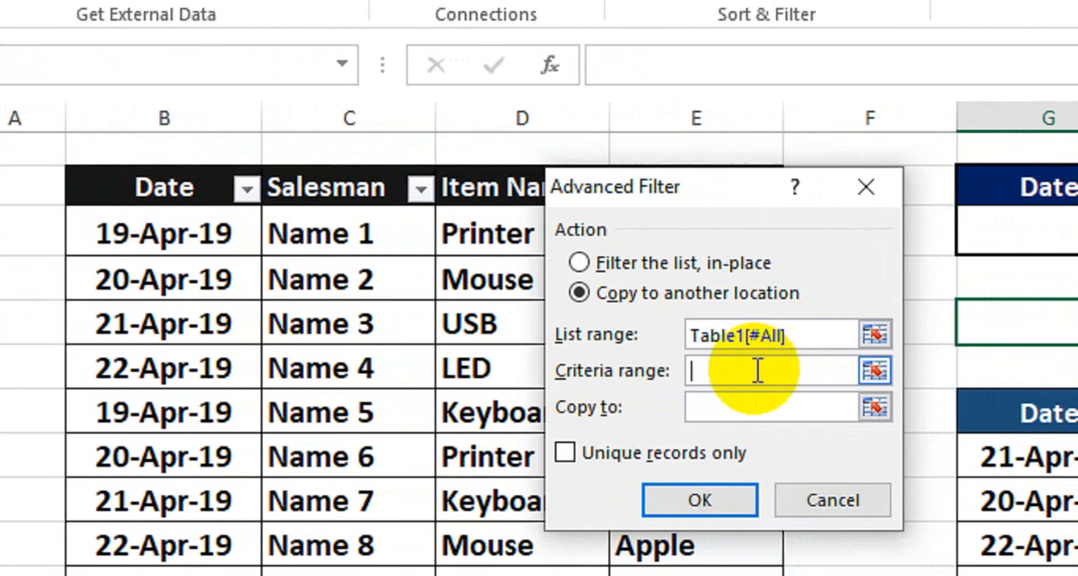
Set the filter's criteria range to the upper criteria table G2:J3, headers included.
click(758, 371)
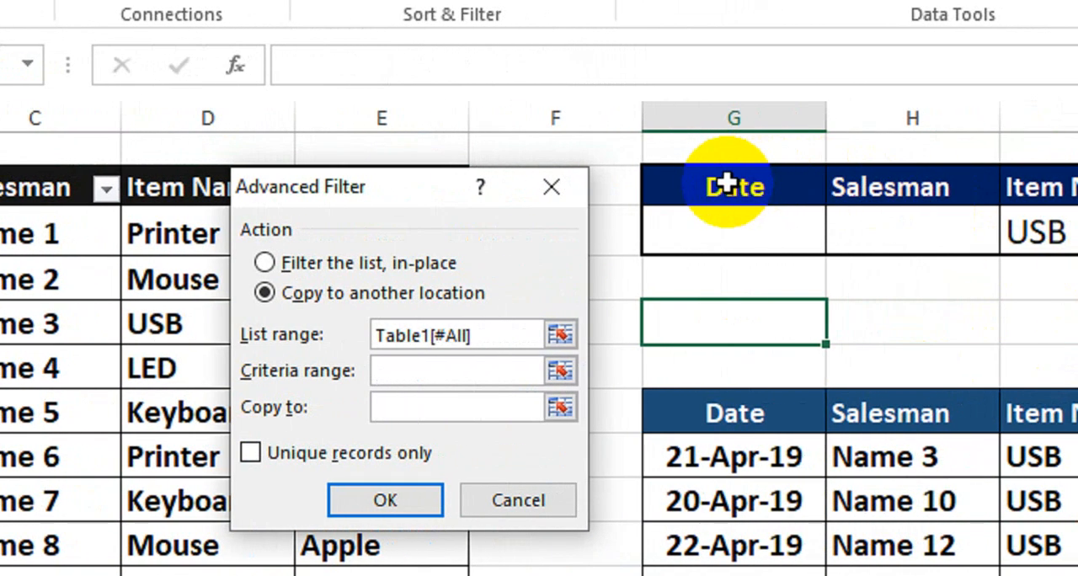
drag(1036, 180, 1077, 179)
drag(881, 180, 1077, 221)
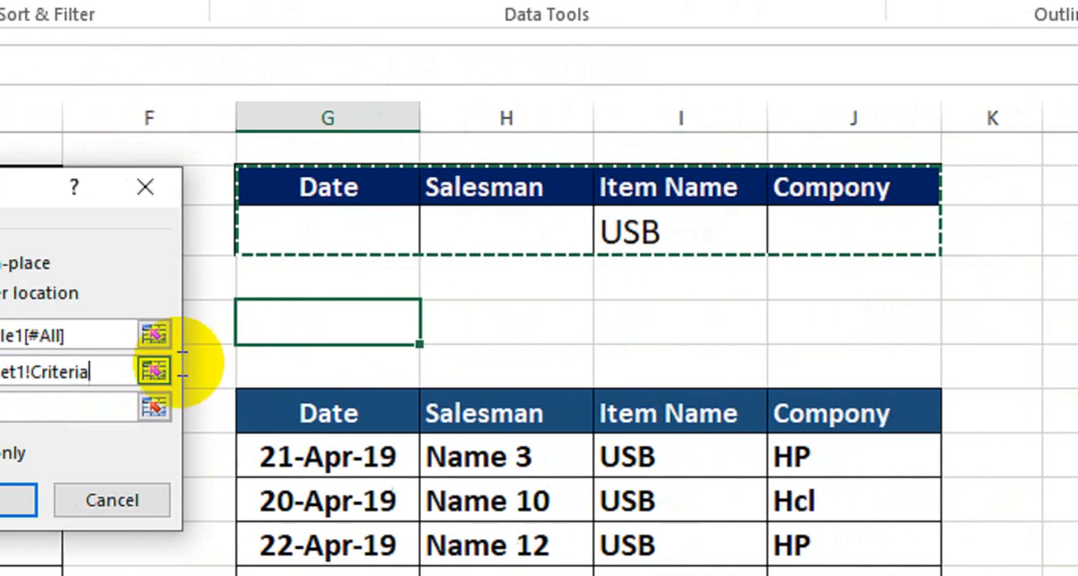
Set the copy-to range to the lower table's header row G7:J7 and run the filter.
click(8, 407)
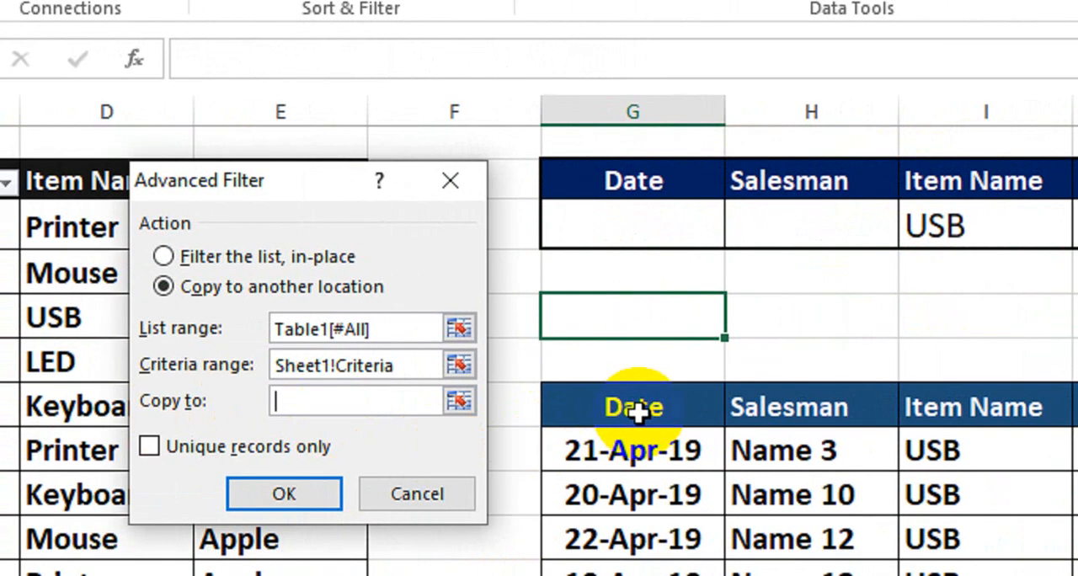
drag(374, 414, 374, 414)
drag(680, 408, 1077, 408)
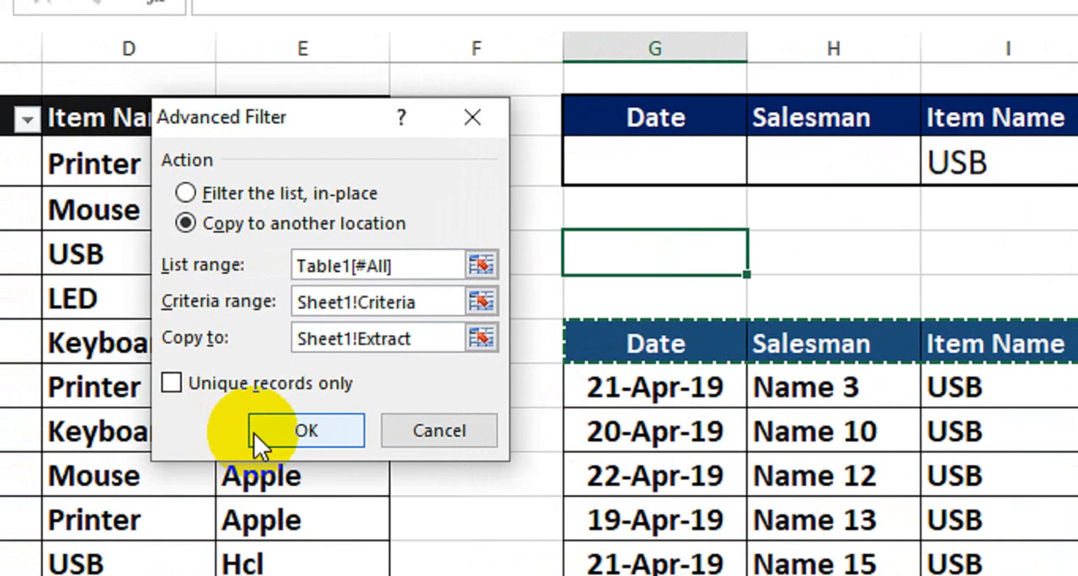
click(92, 469)
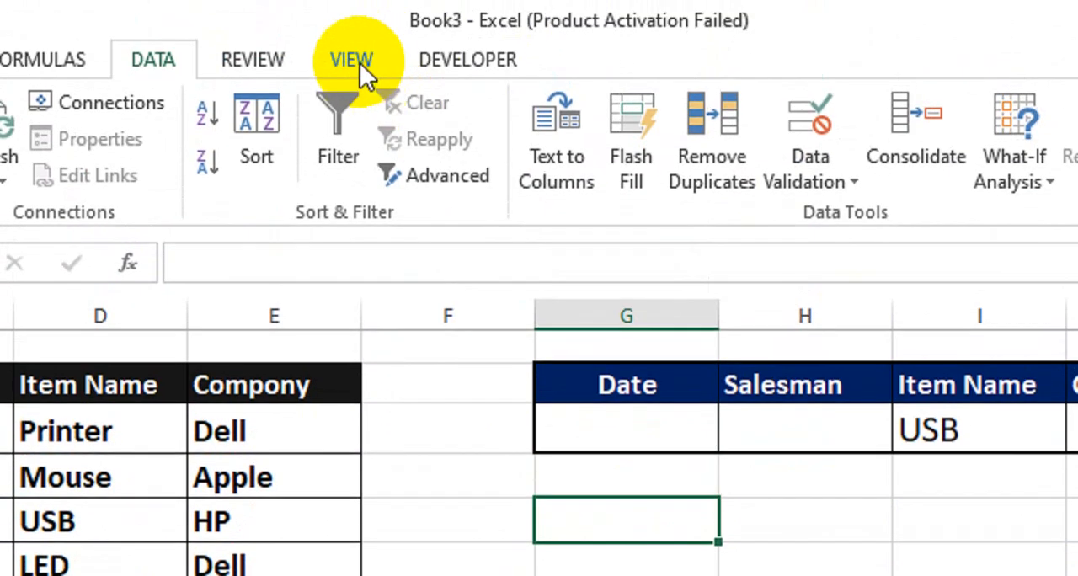
Stop recording the macro.
click(360, 60)
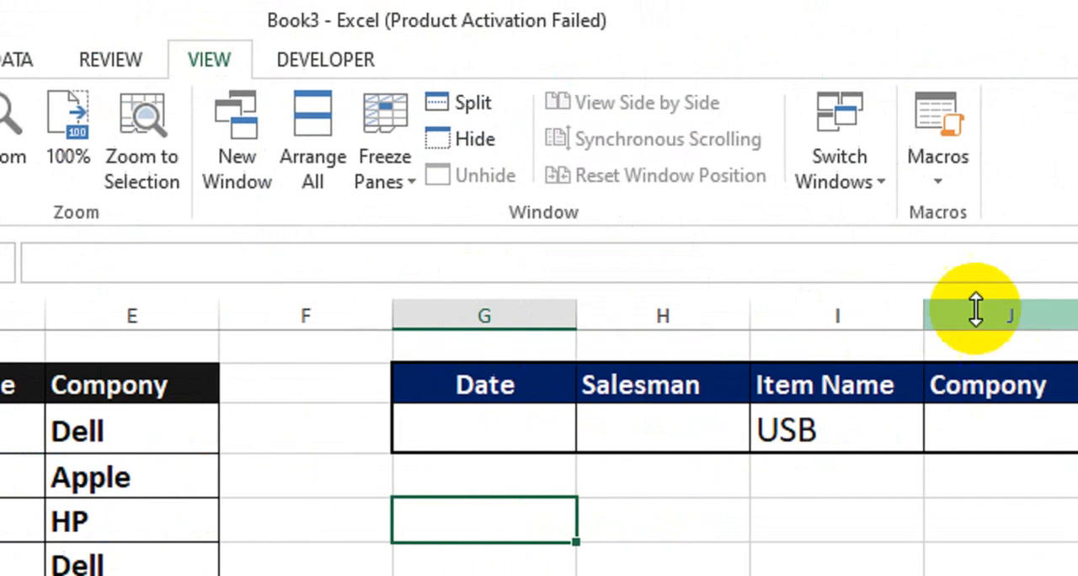
click(937, 172)
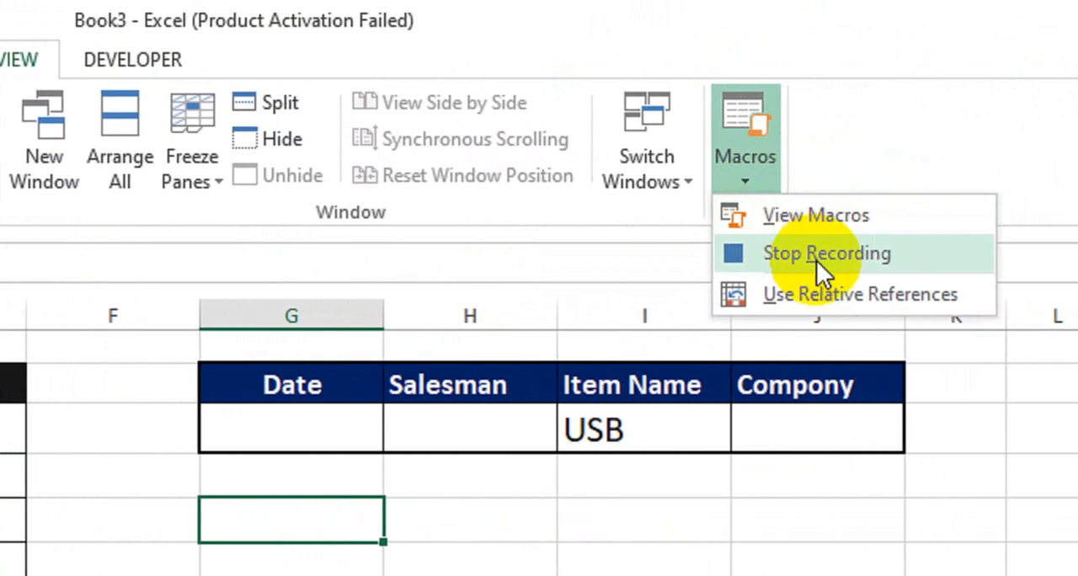
click(815, 255)
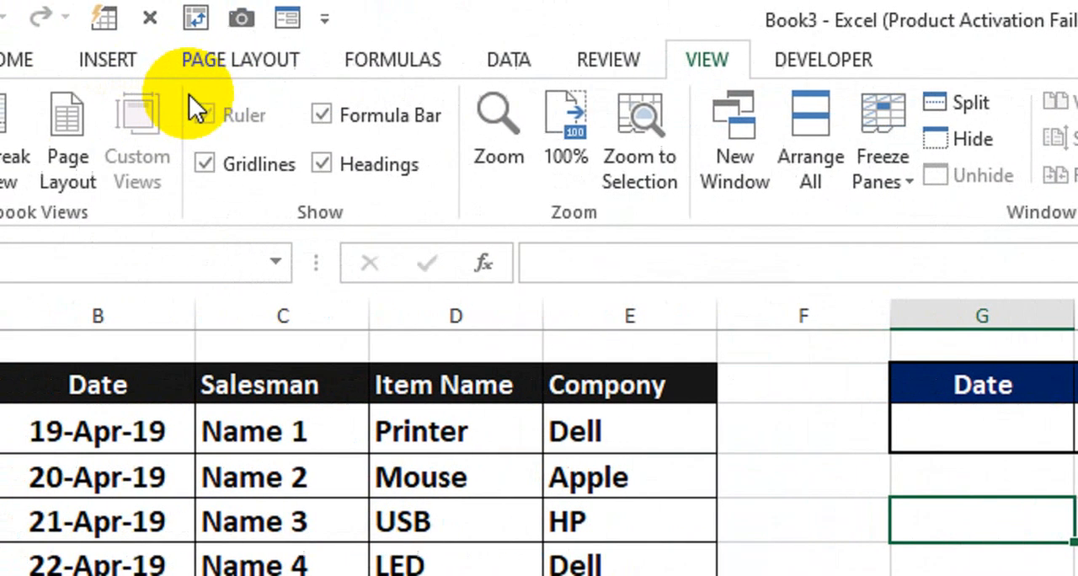
Draw a rounded rectangle beside the criteria table, spanning roughly columns K to N, to serve as a button.
click(107, 59)
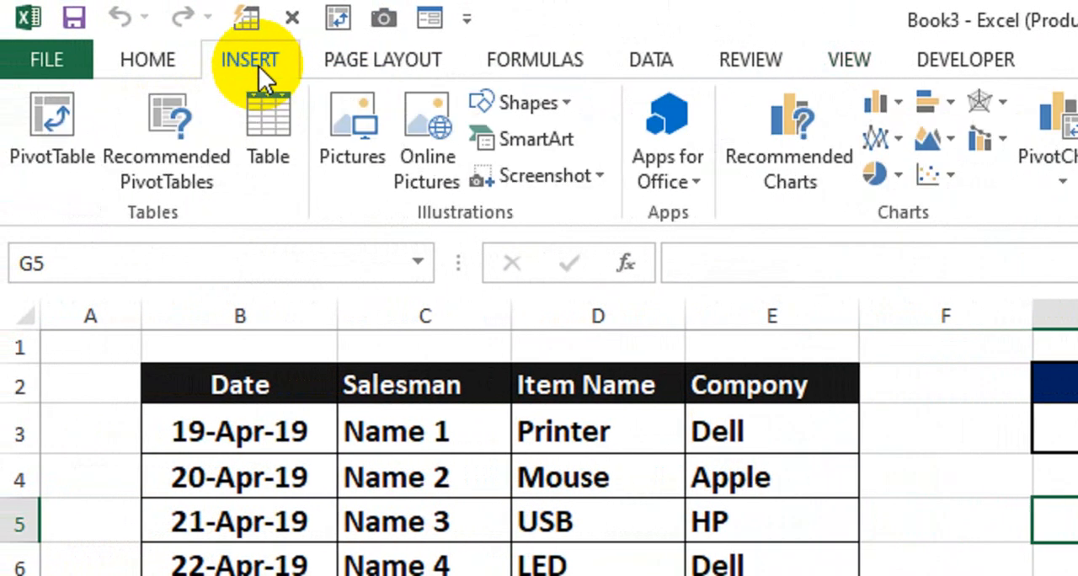
click(565, 104)
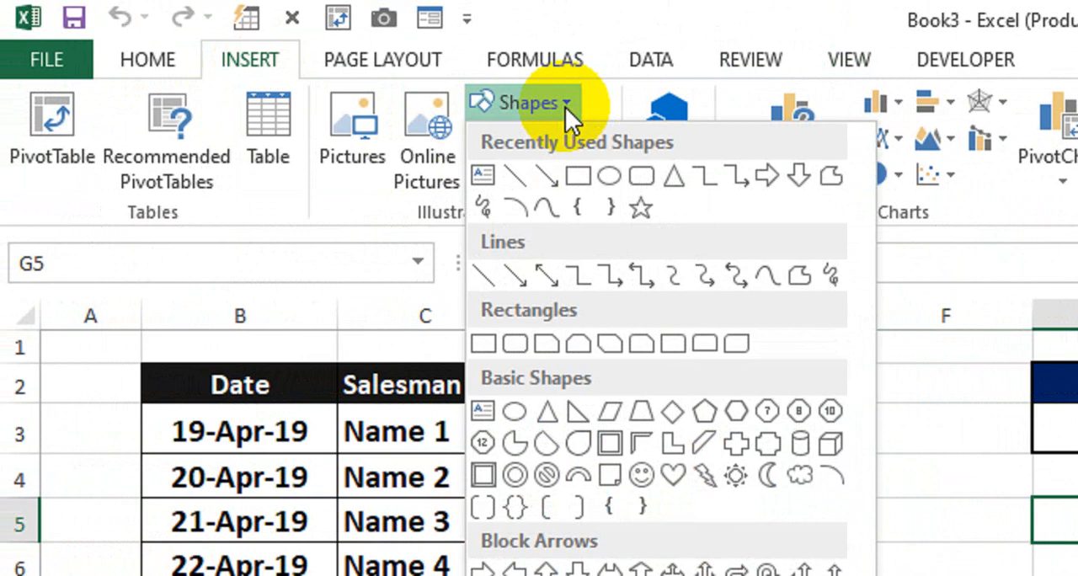
click(511, 345)
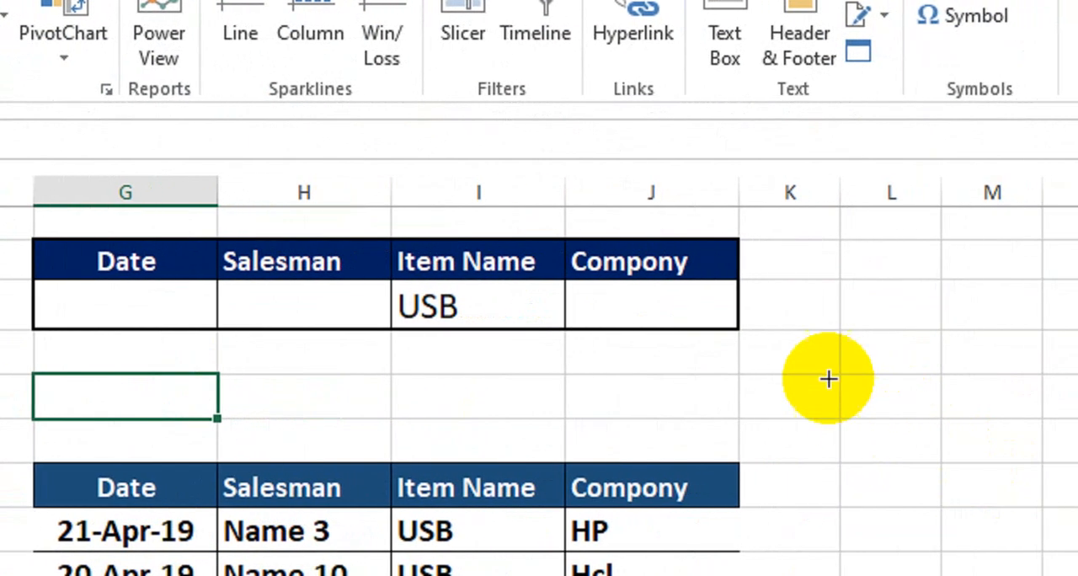
drag(805, 320, 1048, 403)
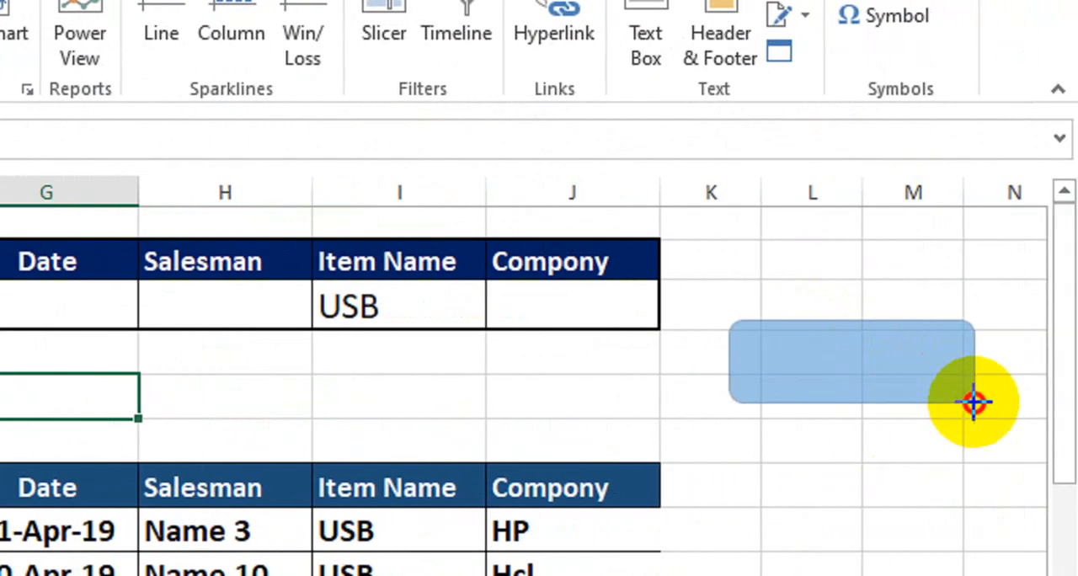
drag(978, 421, 978, 421)
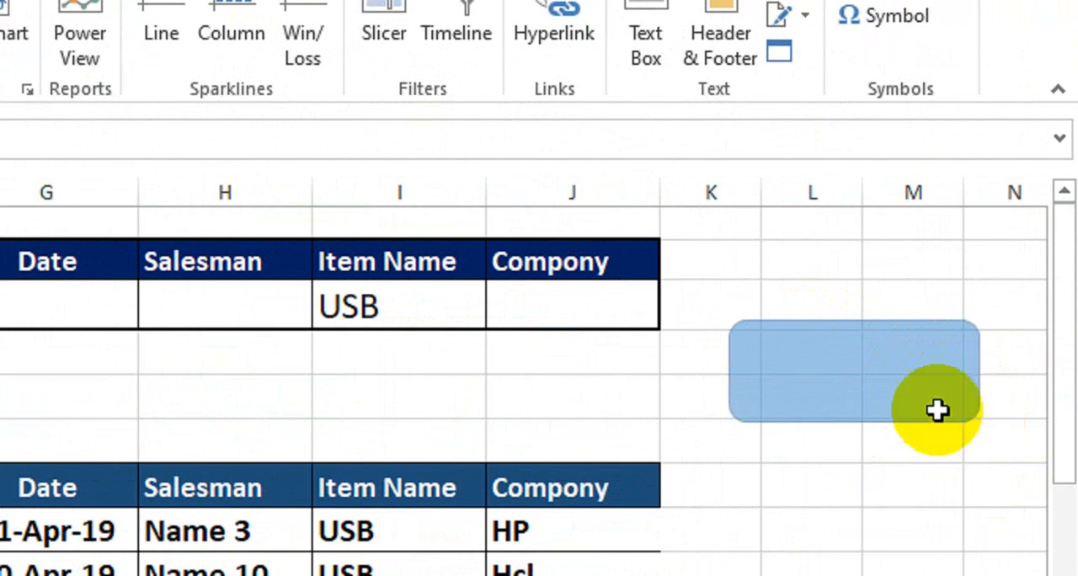
Label the rounded rectangle Update, with bold 24 pt text centred horizontally and vertically.
right_click(856, 388)
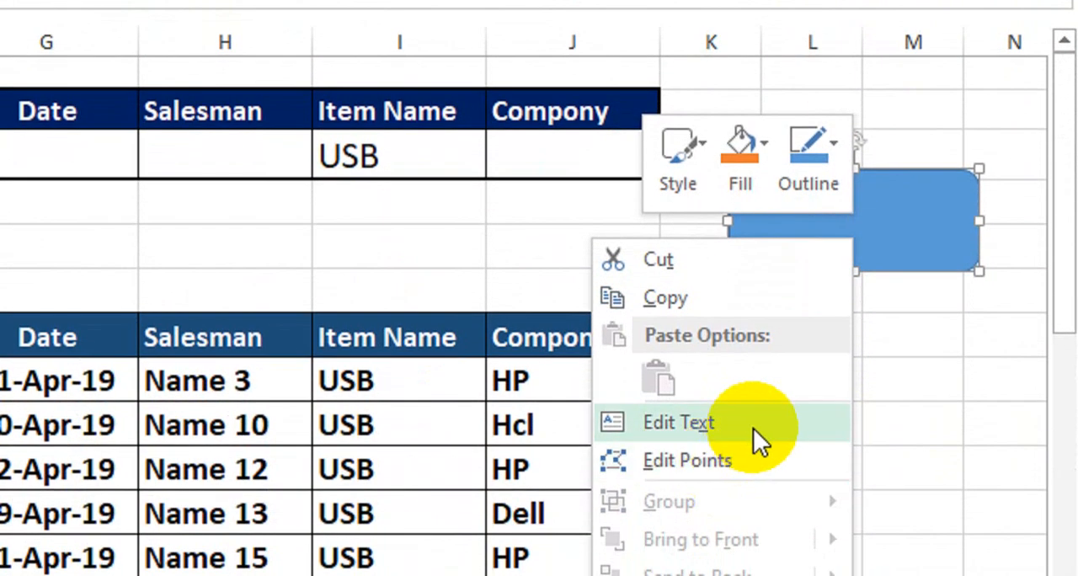
click(753, 524)
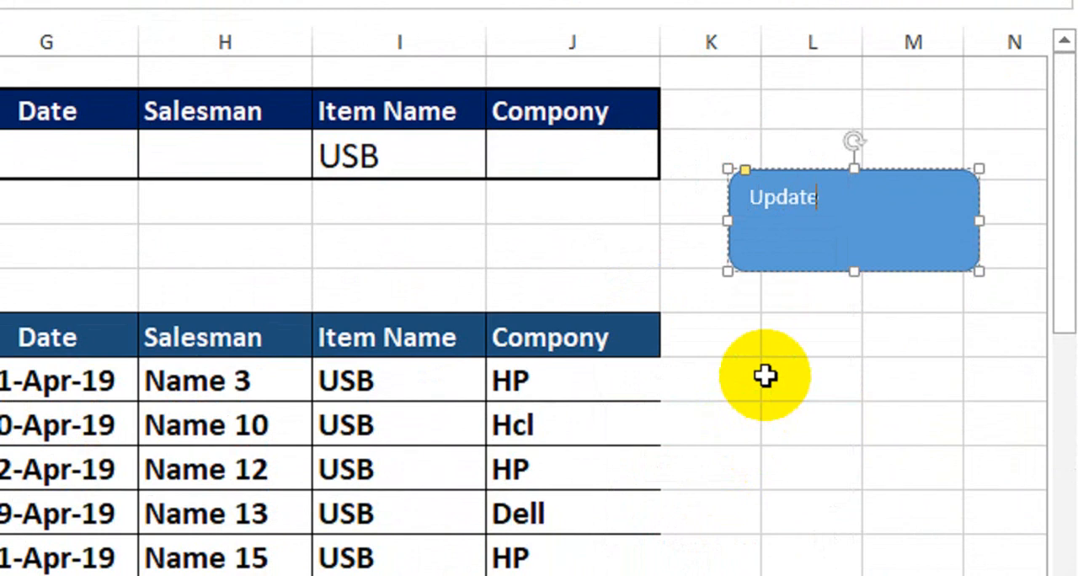
key(ctrl+a)
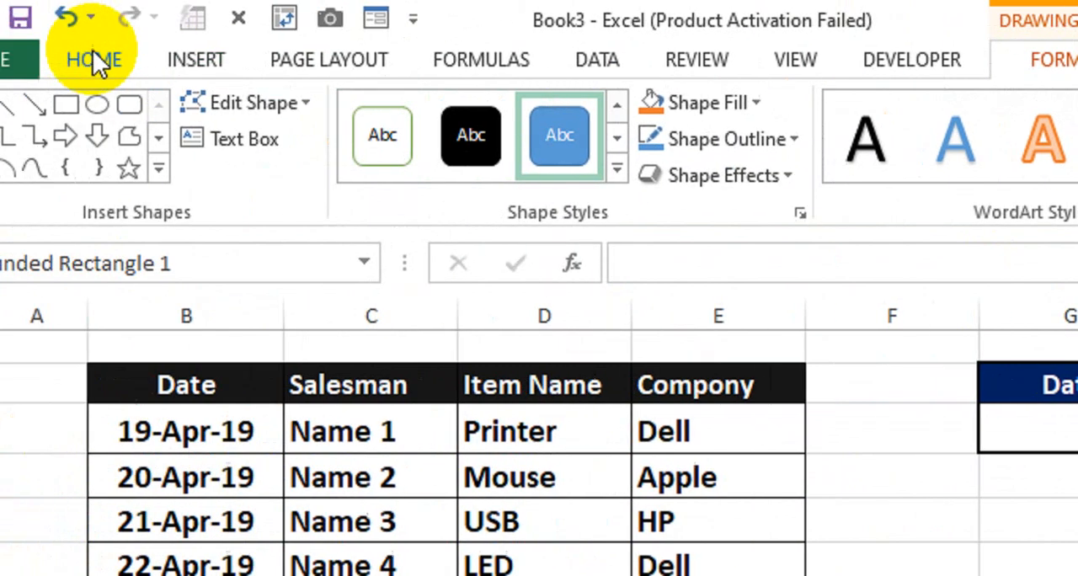
click(94, 56)
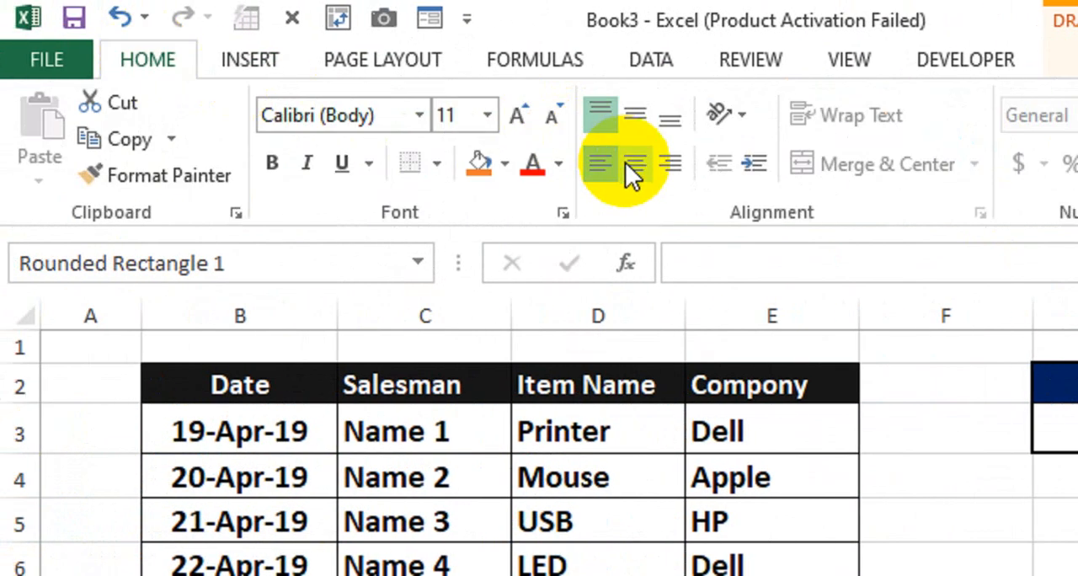
click(632, 122)
click(271, 163)
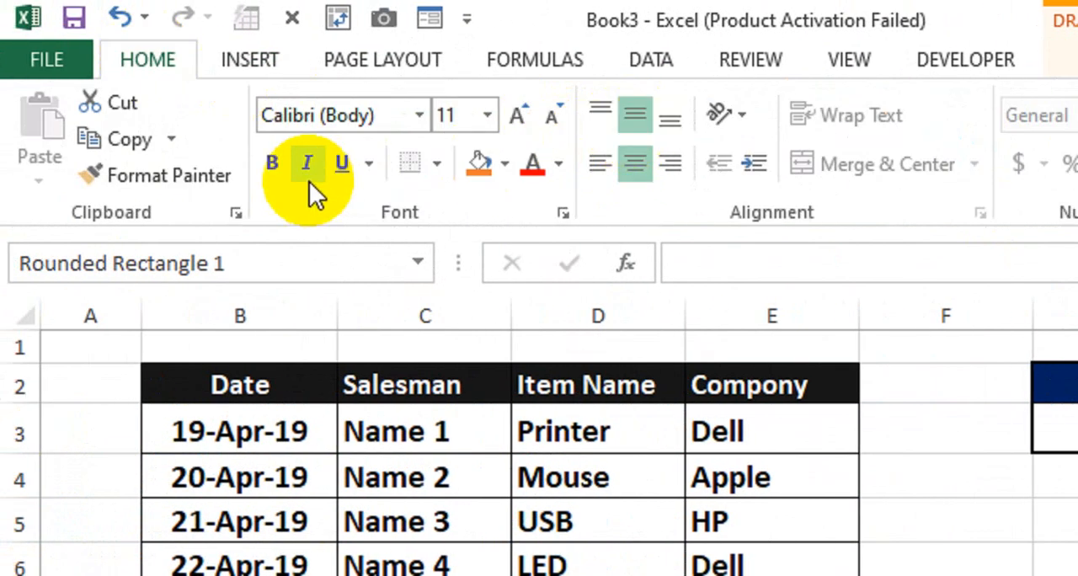
click(524, 111)
click(524, 111)
click(524, 111)
click(524, 111)
click(524, 112)
click(524, 111)
click(524, 111)
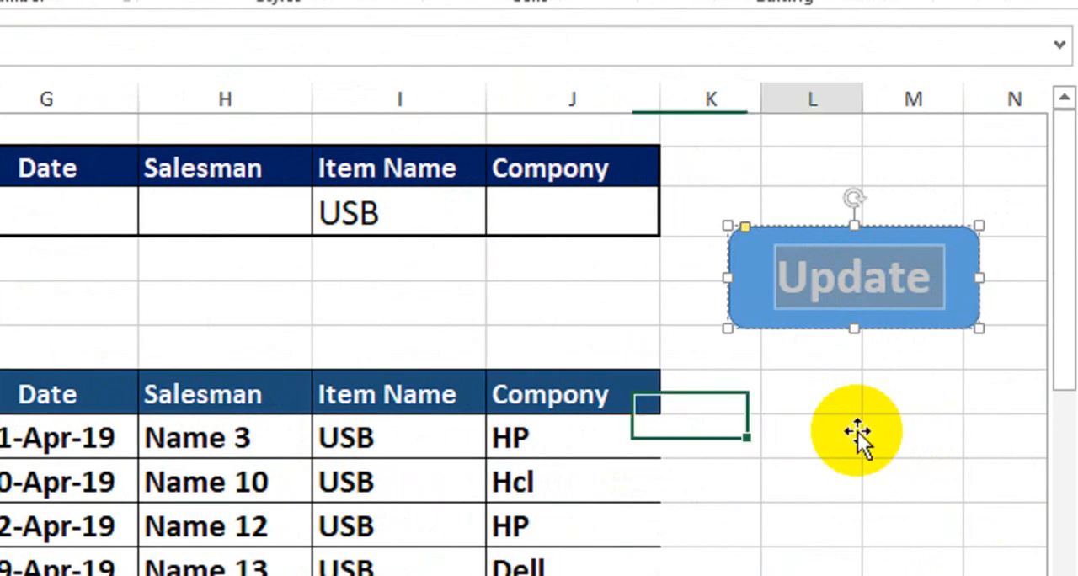
click(857, 434)
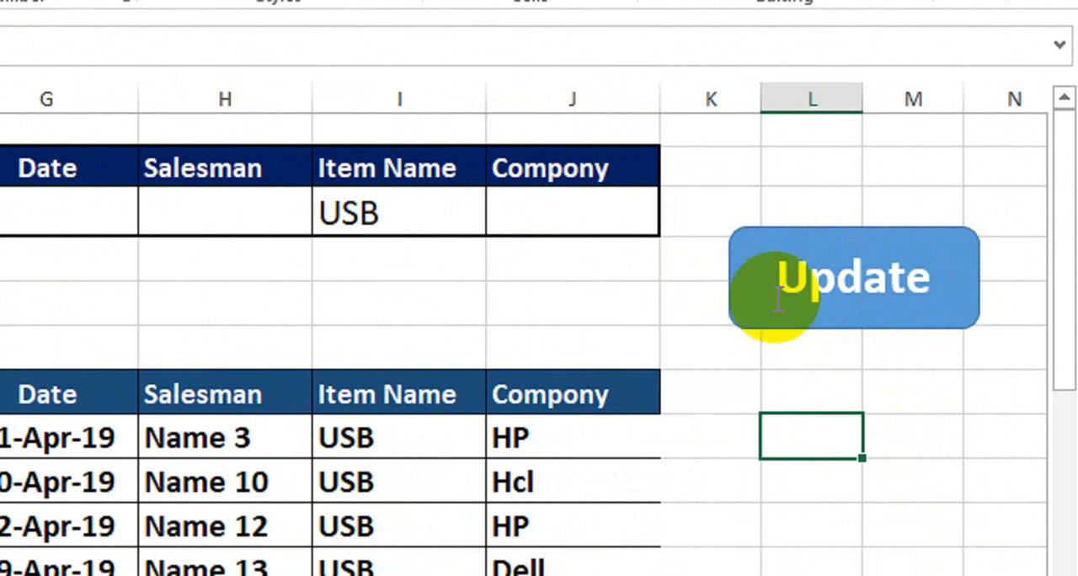
Assign the recorded macro XYZ to the Update shape.
right_click(834, 286)
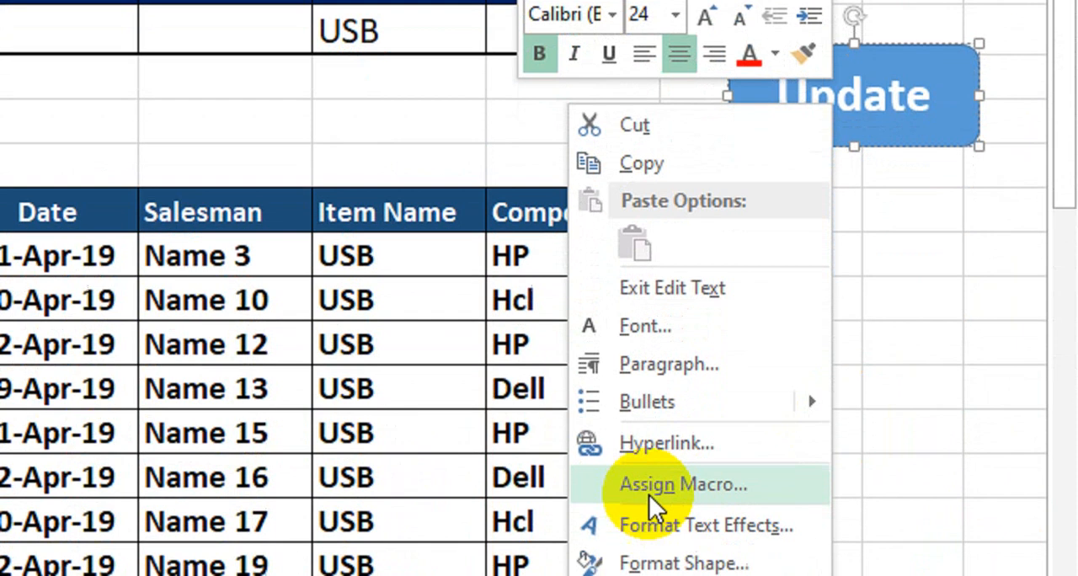
click(749, 492)
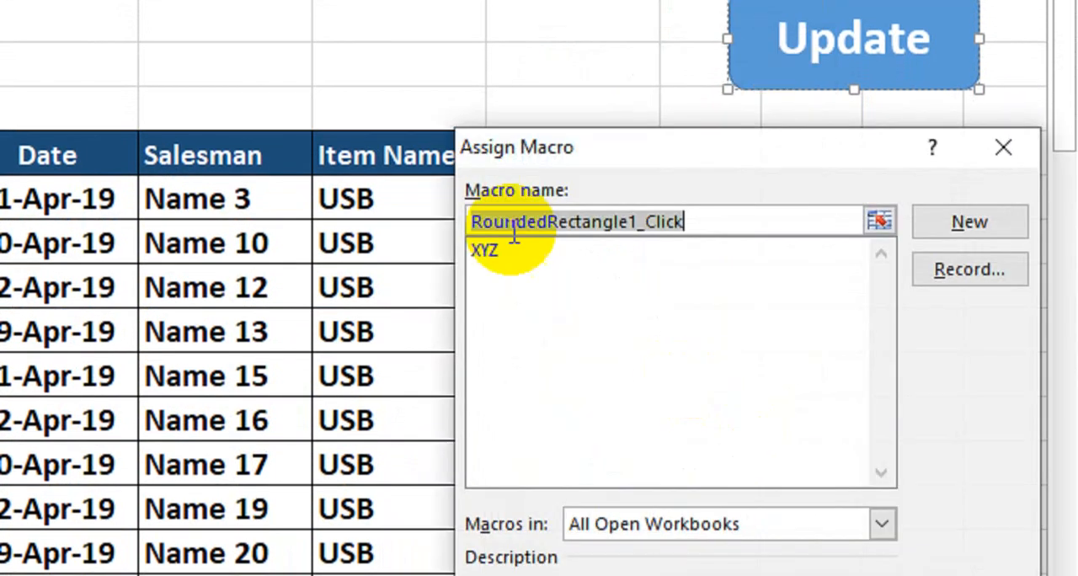
drag(573, 163, 210, 93)
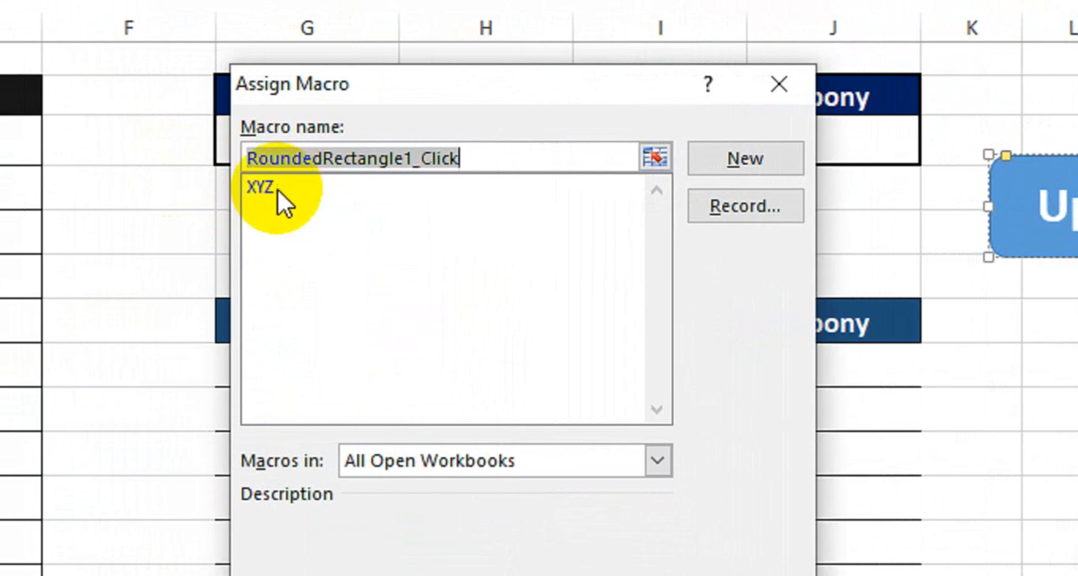
click(277, 189)
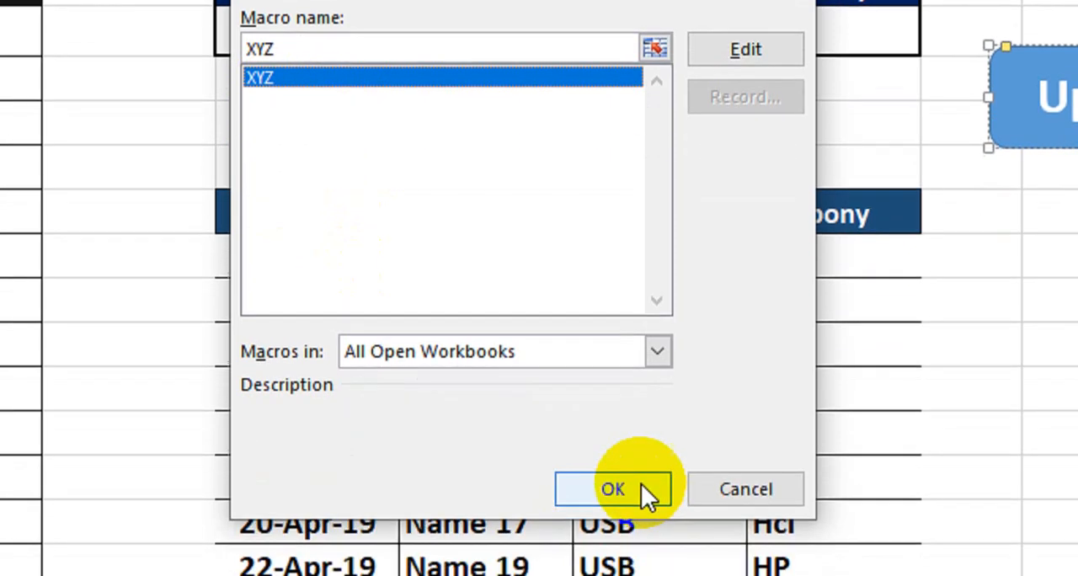
click(638, 446)
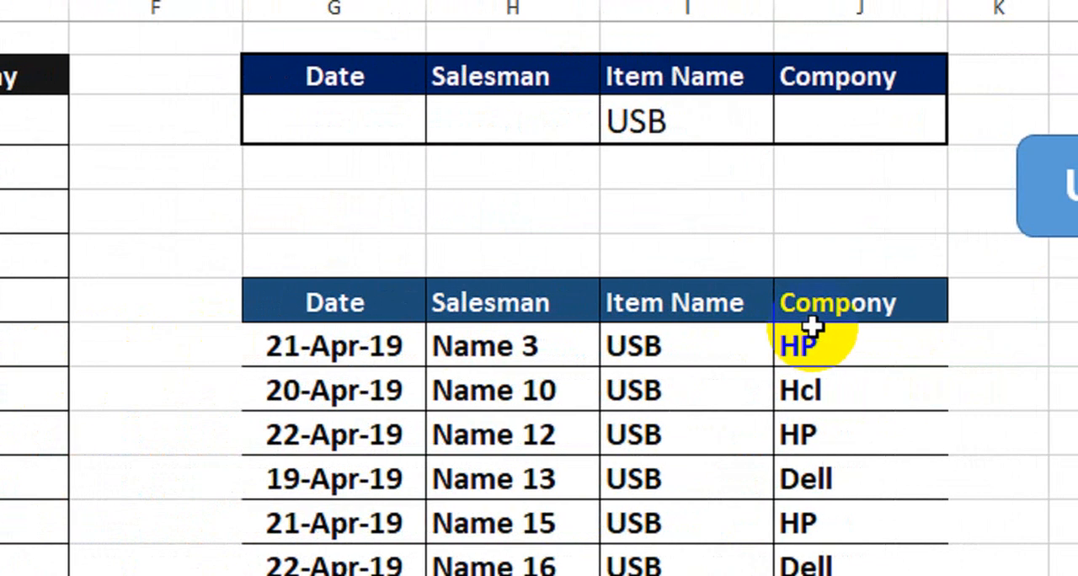
Run the Update button's macro with the Item Name criterion in I3 set in turn to LED, Printer and Mouse.
click(660, 136)
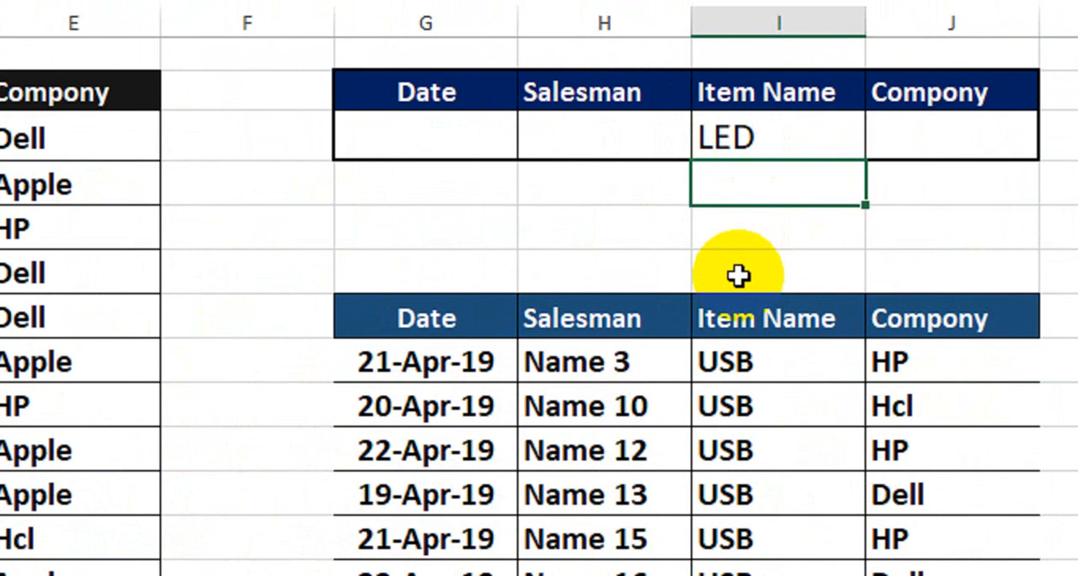
click(849, 233)
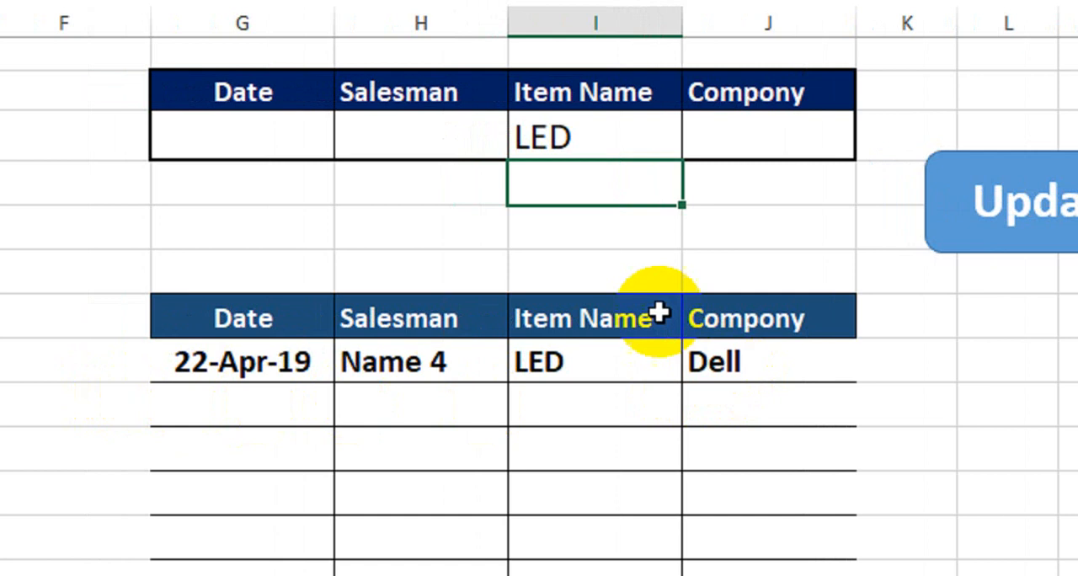
click(597, 138)
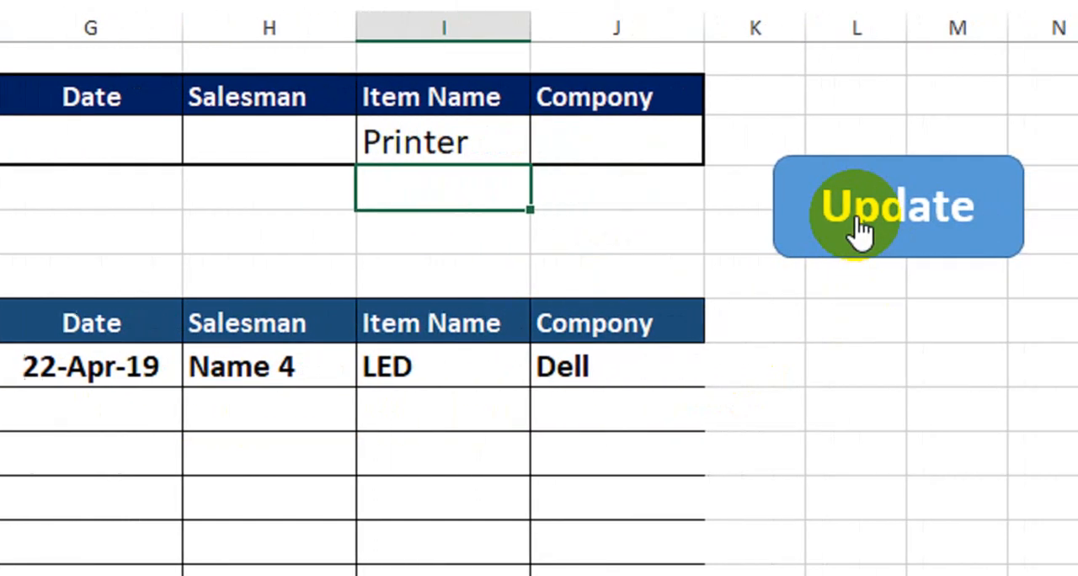
click(1009, 215)
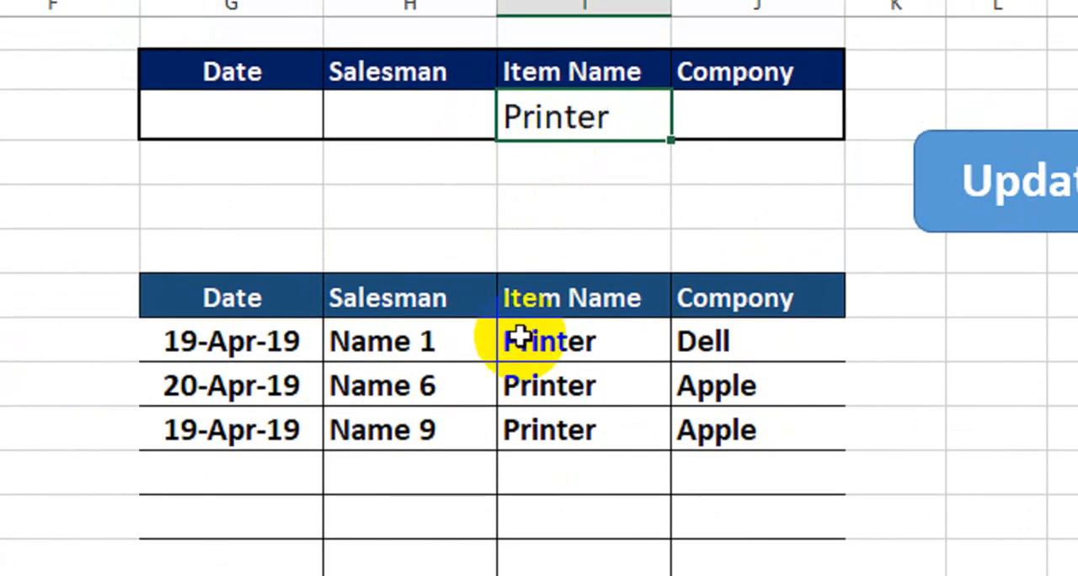
text(Mouse)
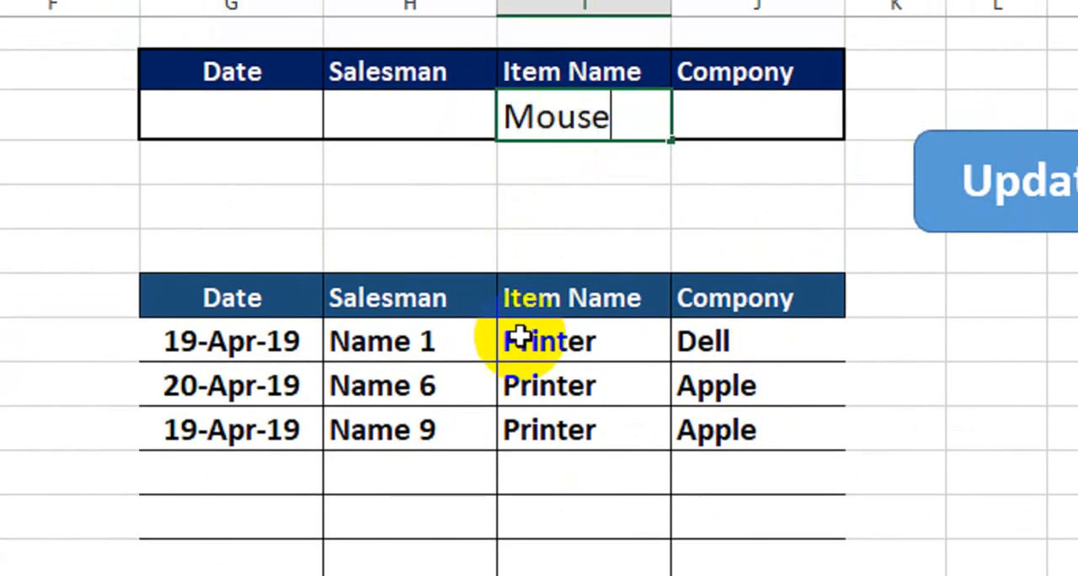
key(Return)
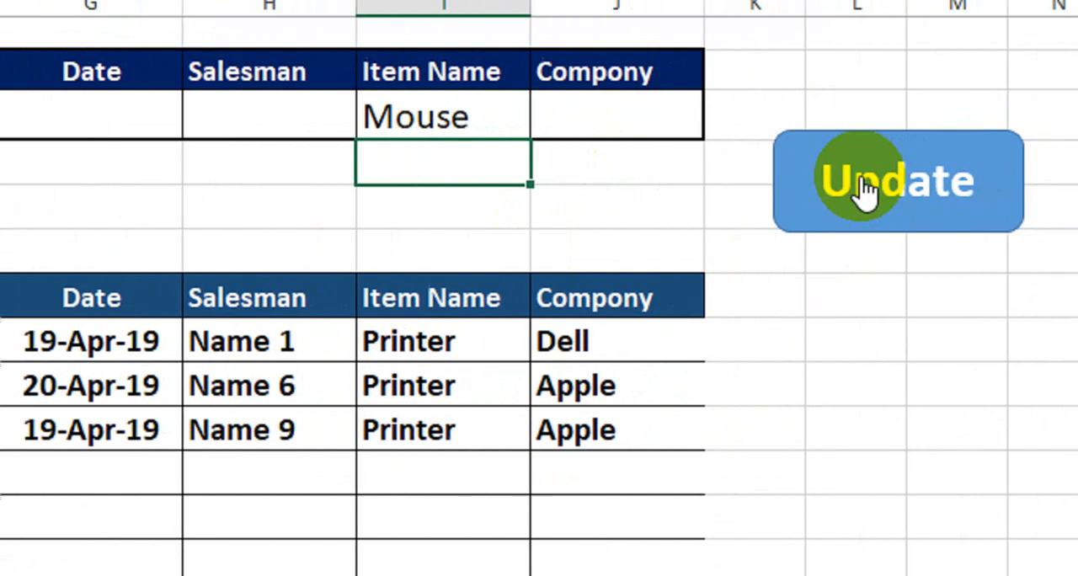
click(1006, 187)
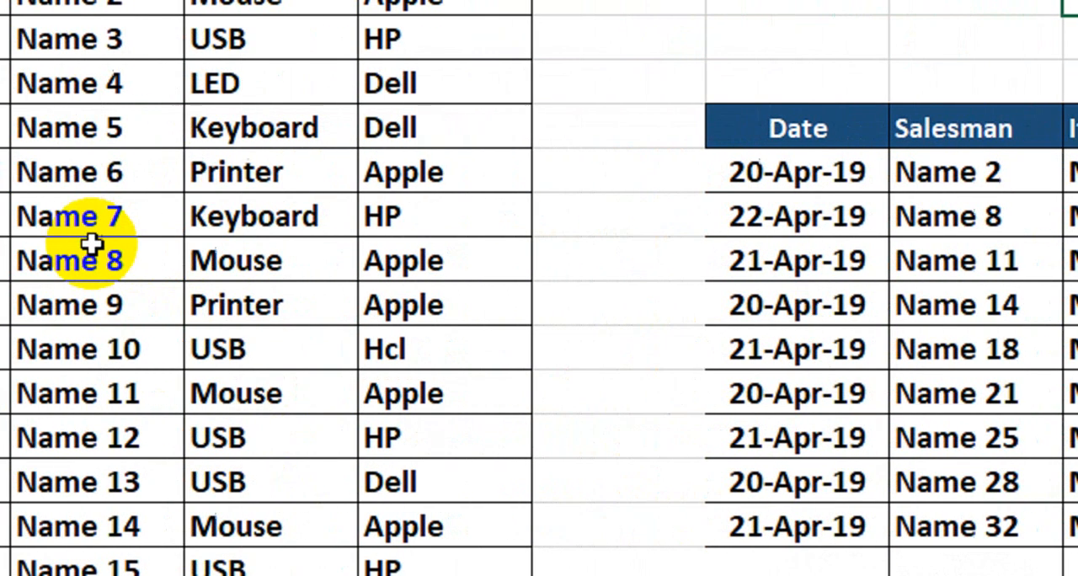
Add a record in row 37, directly below the sales table's last row: 20-Jun-23, Name 35, Scanner, HP.
scroll(245, 244, down, 2)
scroll(253, 245, down, 6)
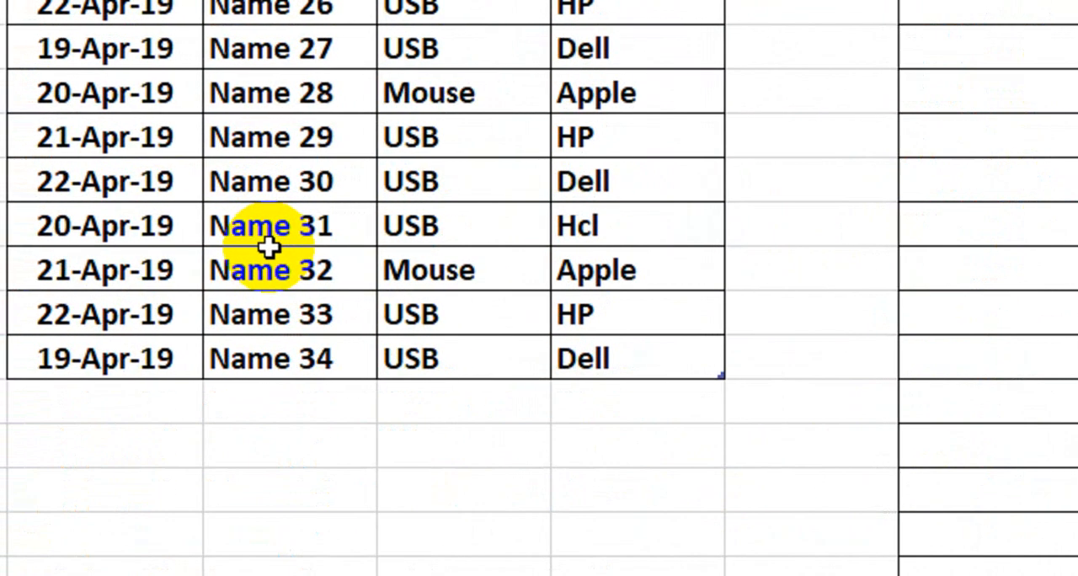
drag(136, 356, 338, 362)
drag(456, 362, 699, 376)
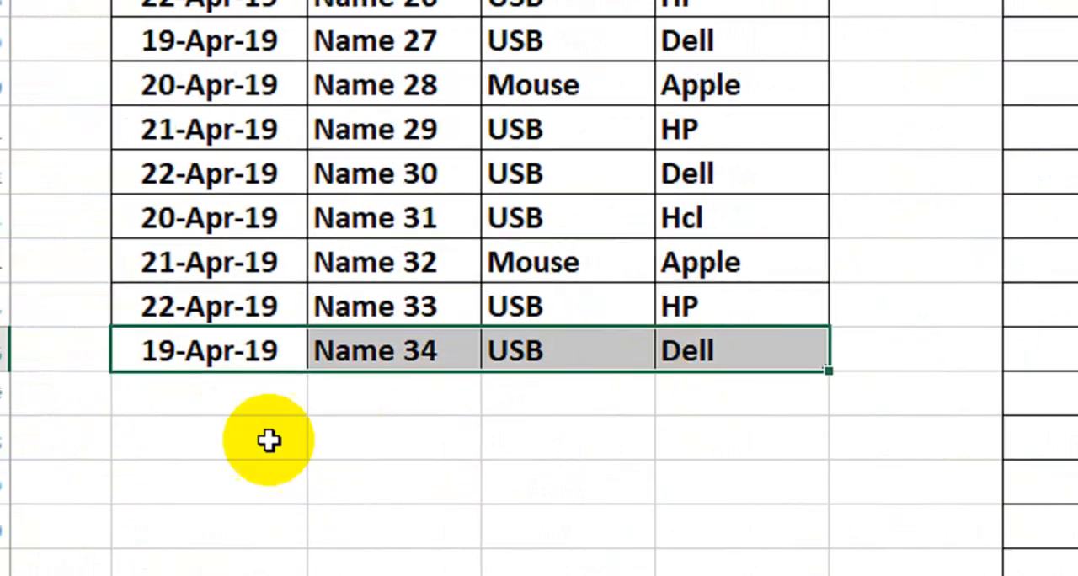
click(282, 410)
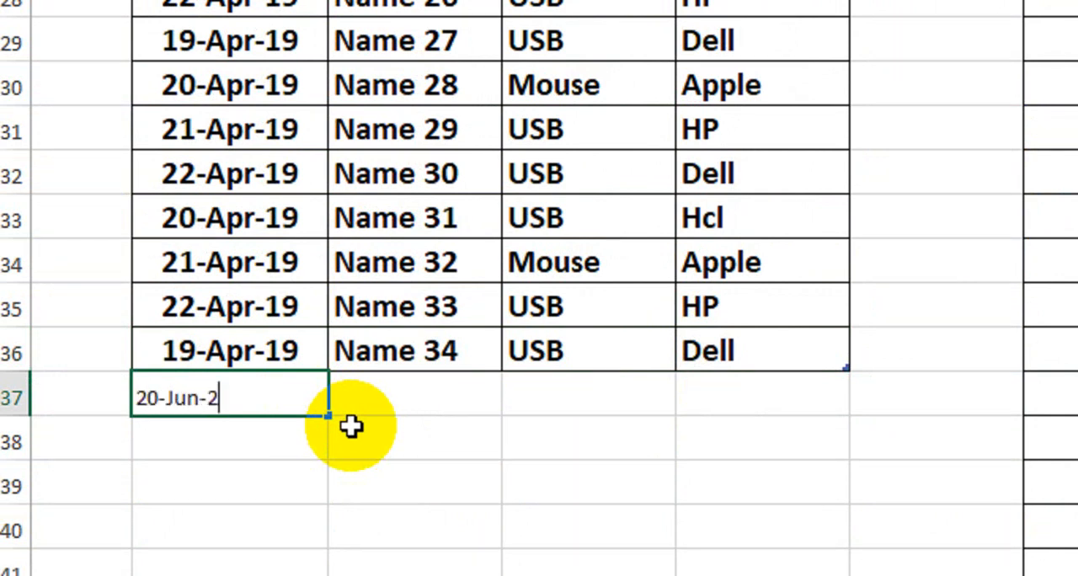
key(Tab)
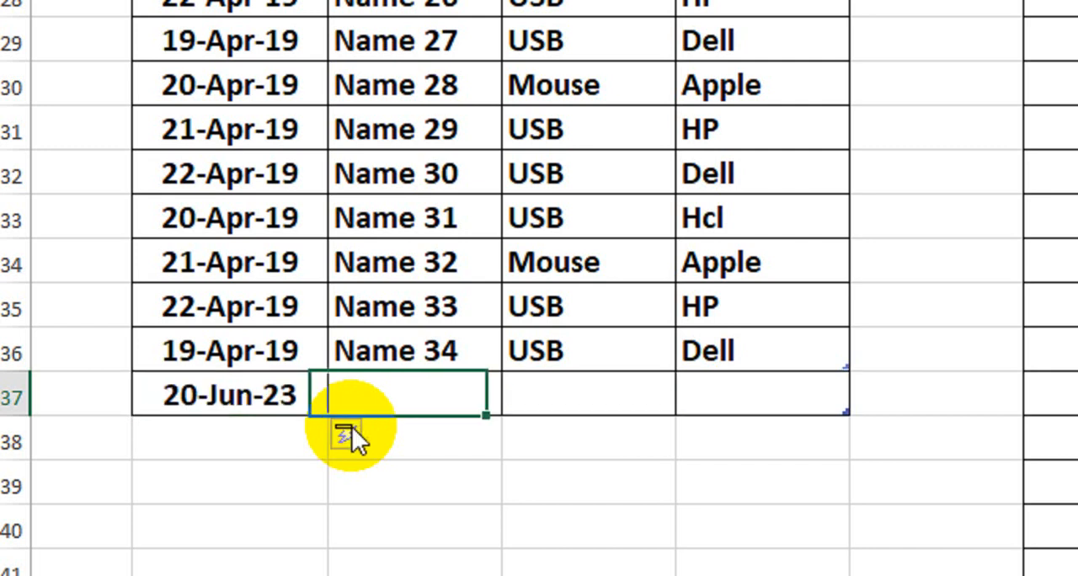
text(Name)
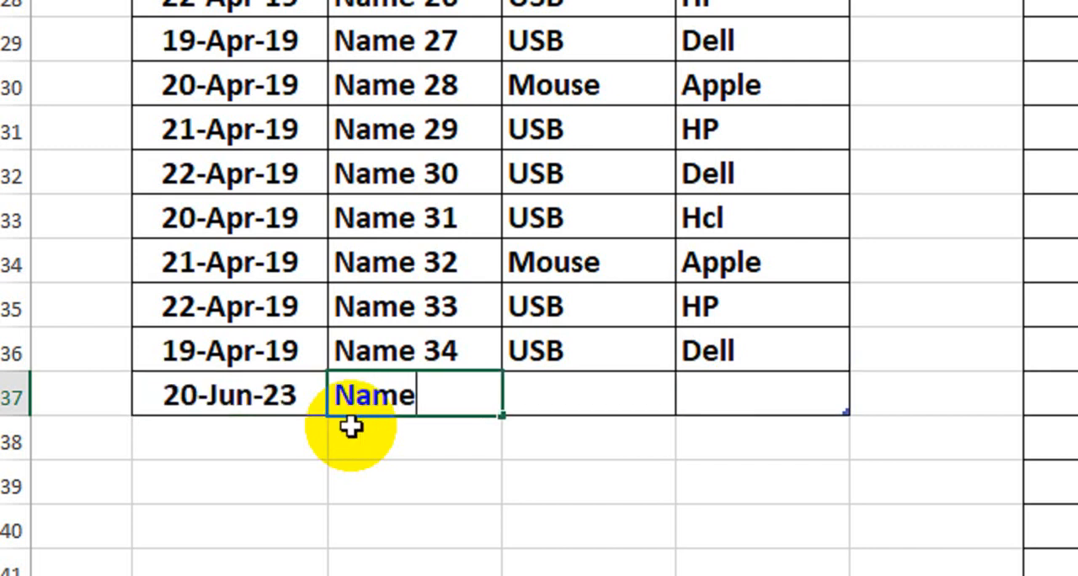
text( 35)
key(Tab)
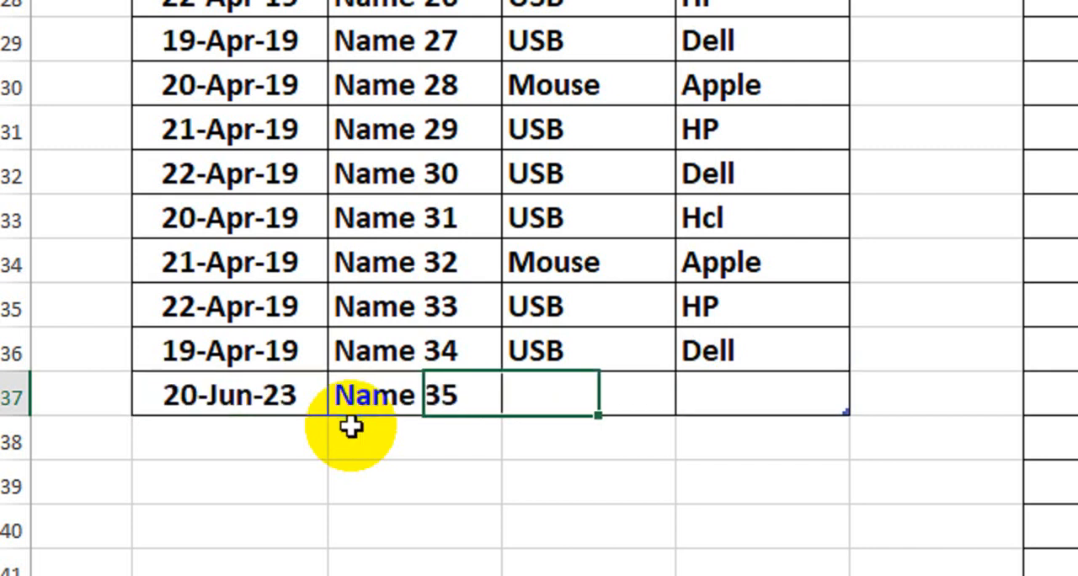
text(Scanner)
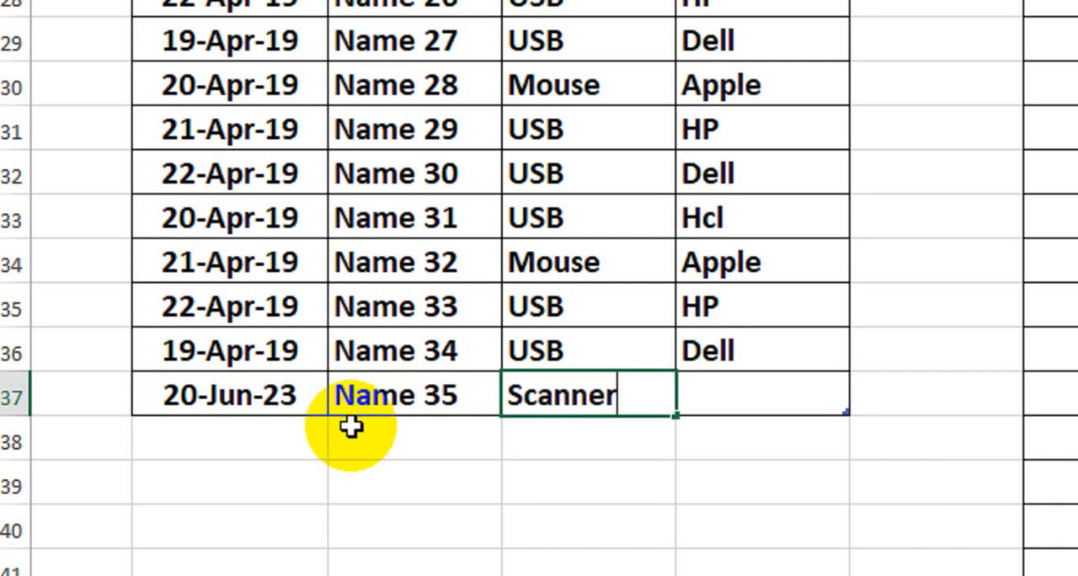
key(Tab)
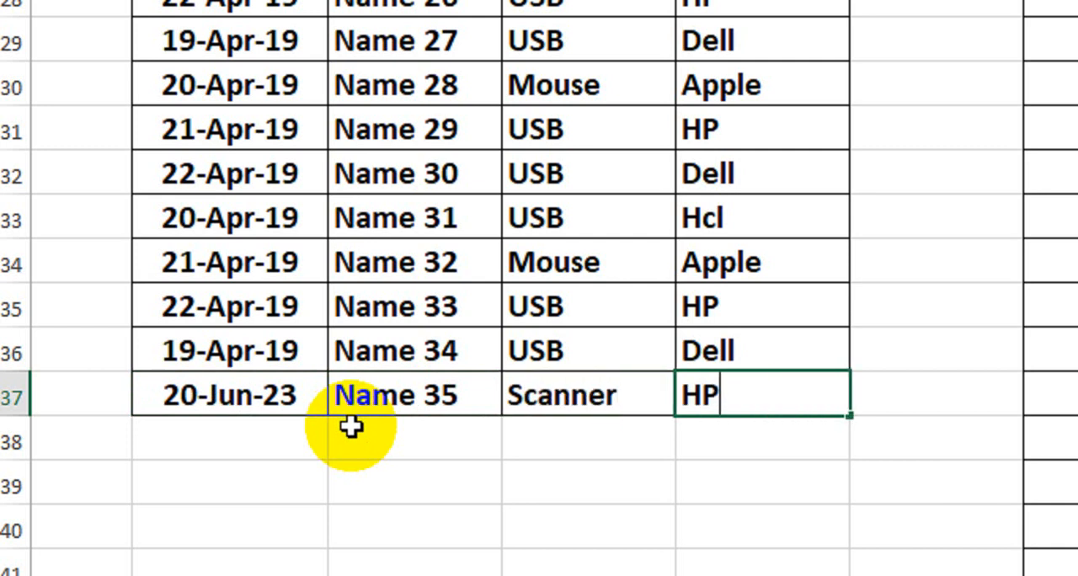
key(Return)
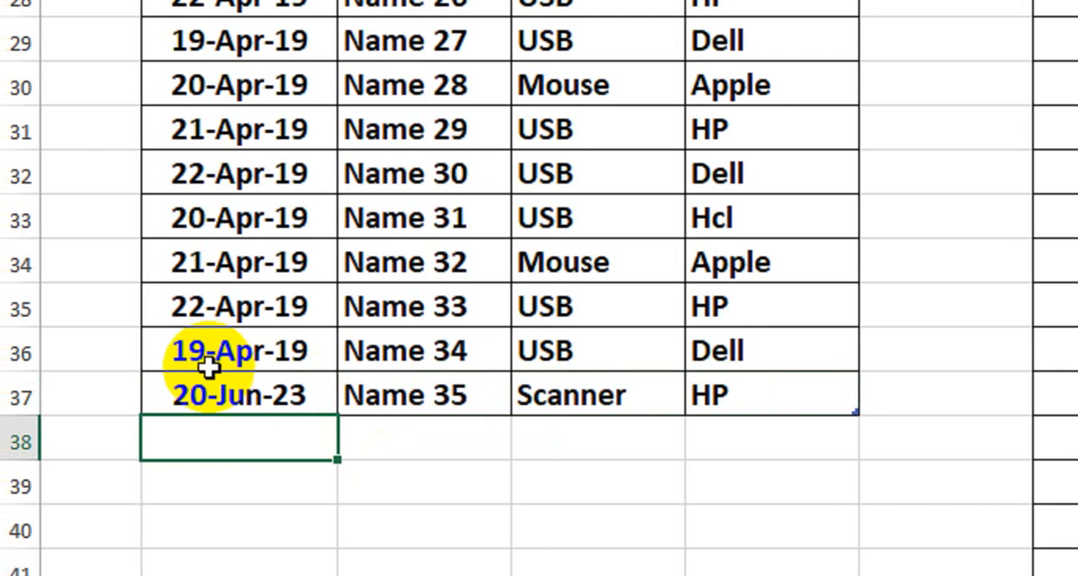
click(214, 392)
drag(223, 391, 797, 410)
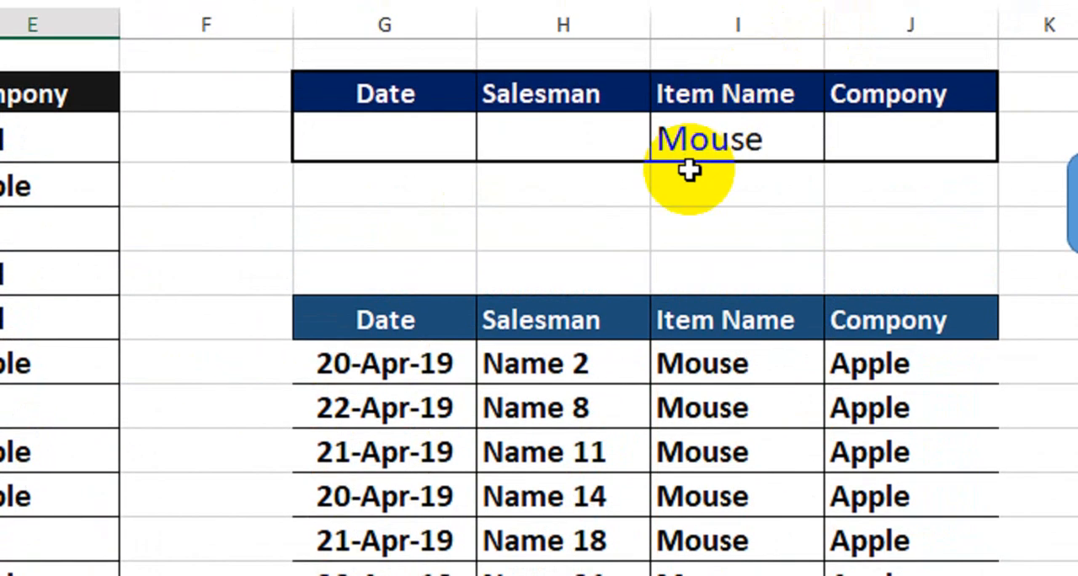
Set the Item Name criterion in I3 to Scanner, run the Update button's macro, and select the extracted record in G8:J8.
click(689, 159)
text(S)
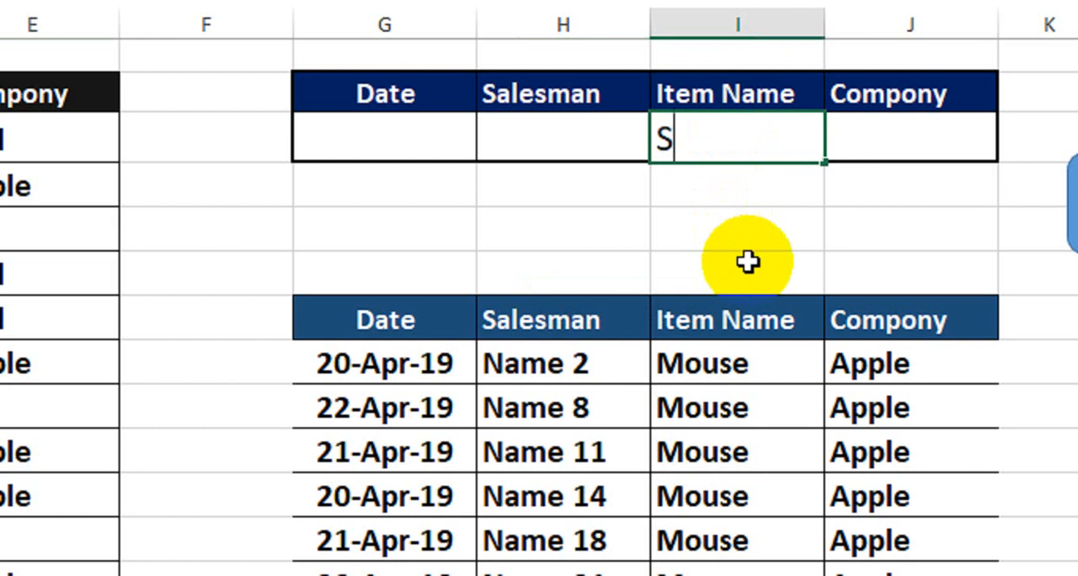
text(canner)
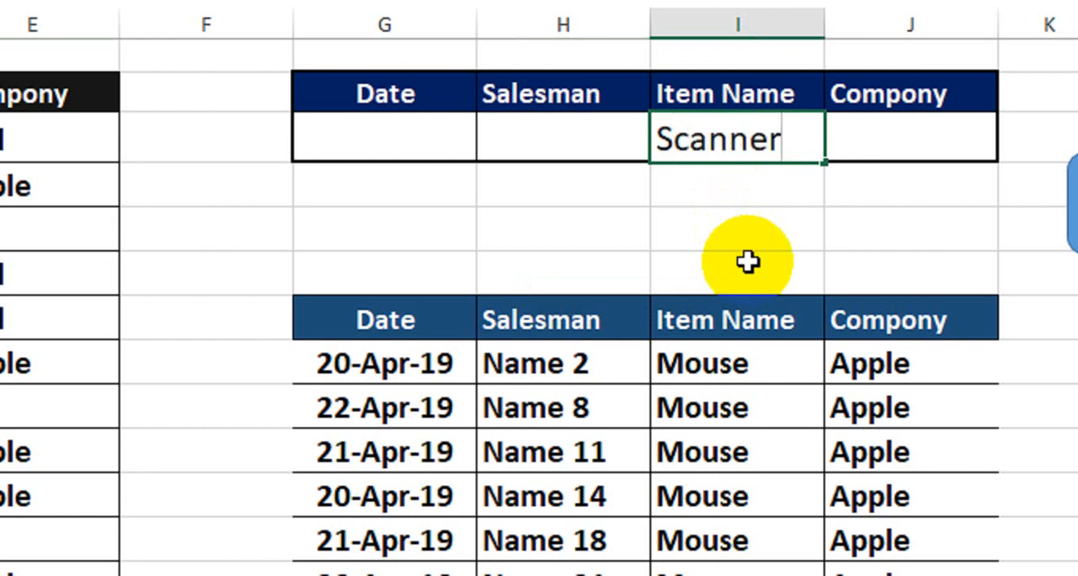
key(Return)
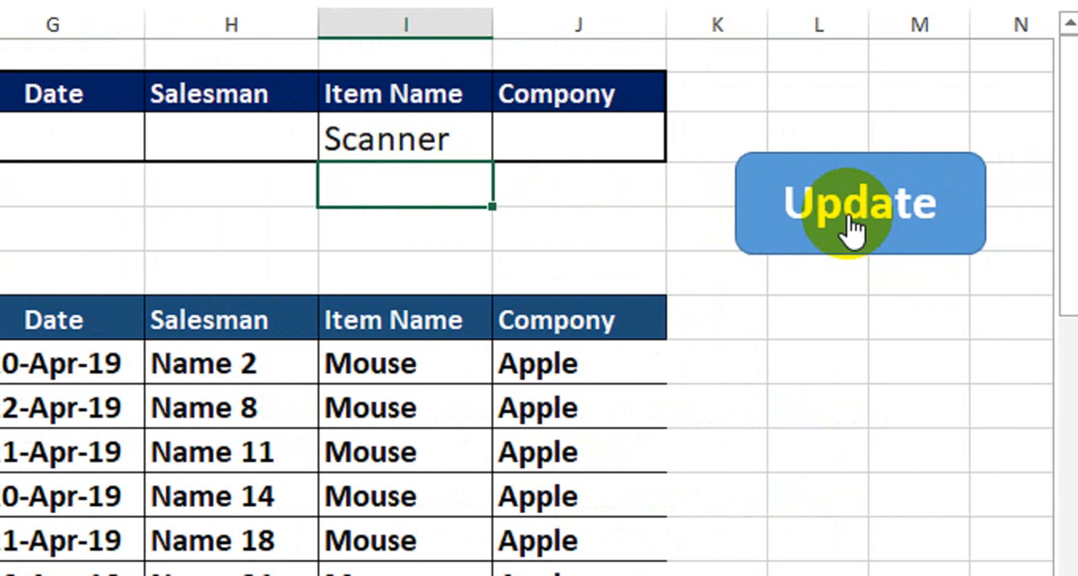
click(852, 227)
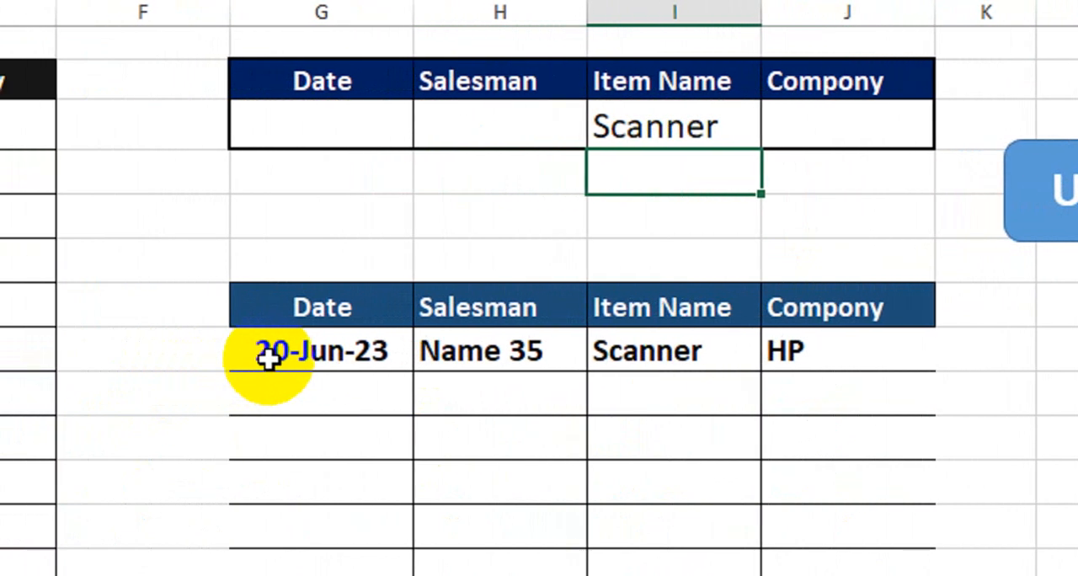
drag(268, 359, 848, 352)
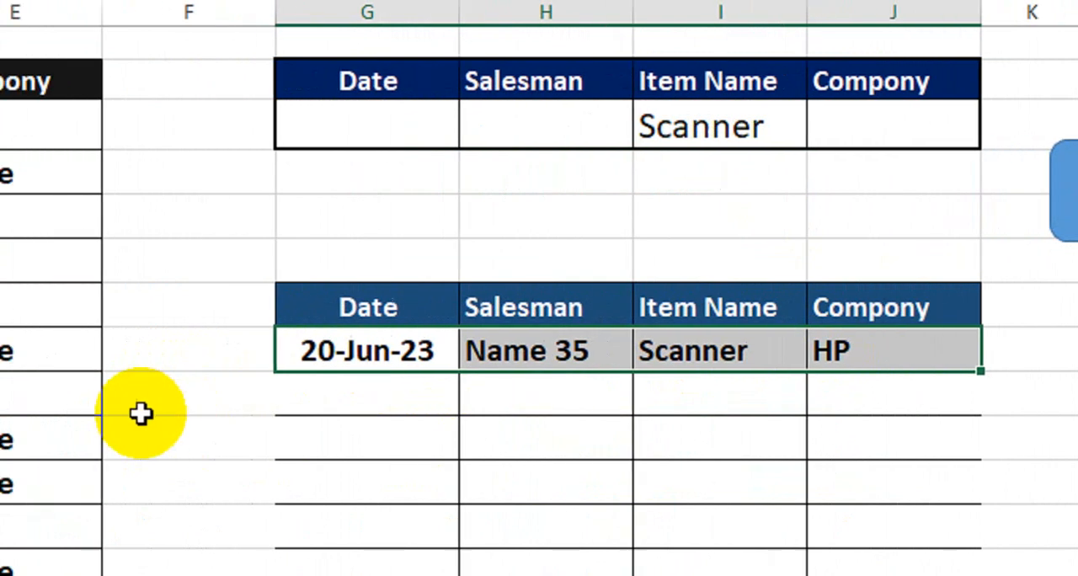
Examine the end of the sales table by selecting the Scanner record and the blank rows beneath it, B37:E48.
click(211, 392)
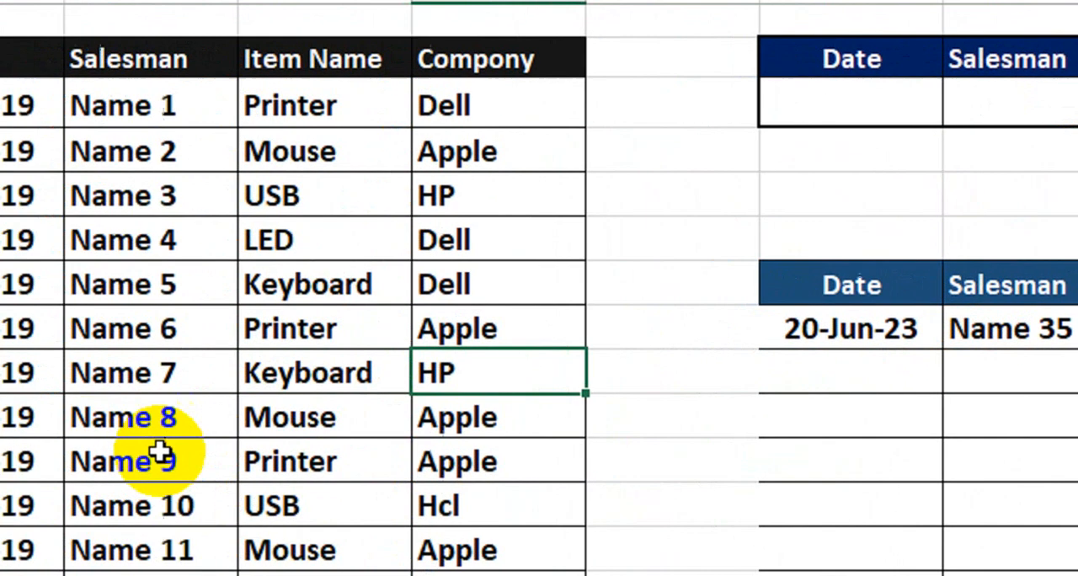
scroll(160, 452, down, 10)
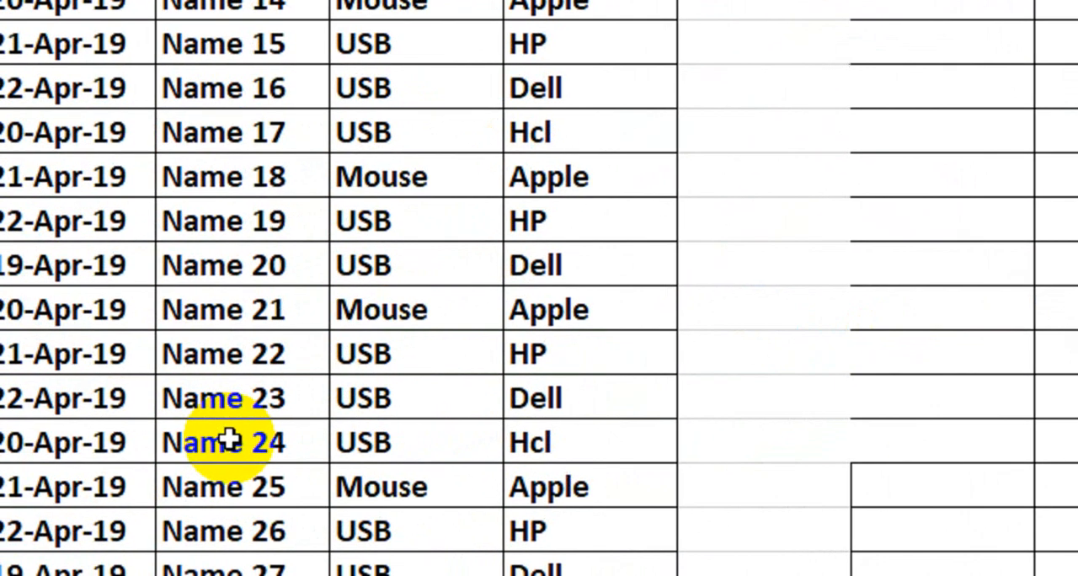
drag(216, 264, 808, 459)
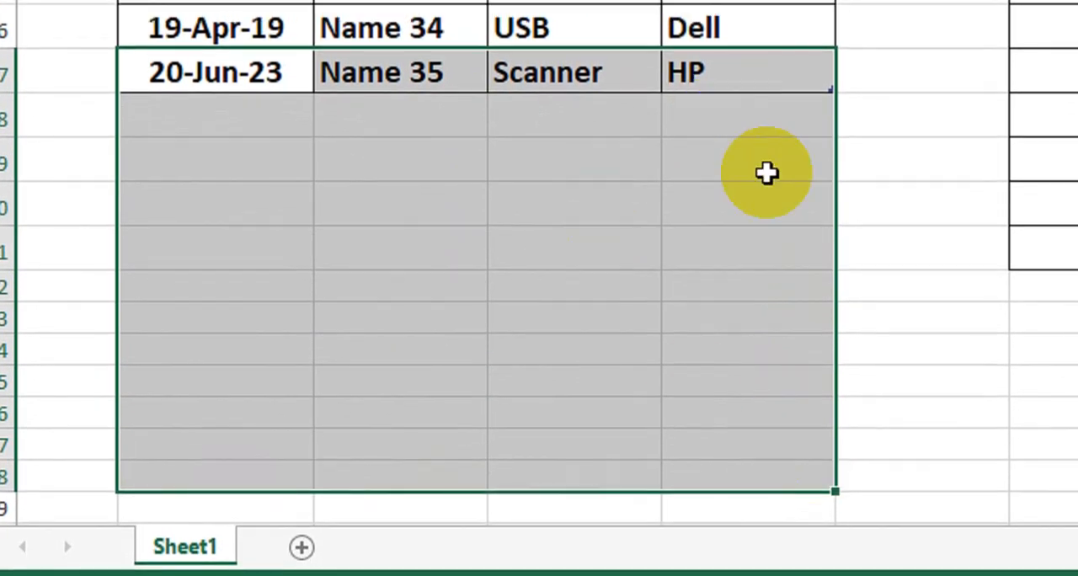
scroll(1019, 262, up, 5)
scroll(876, 253, up, 7)
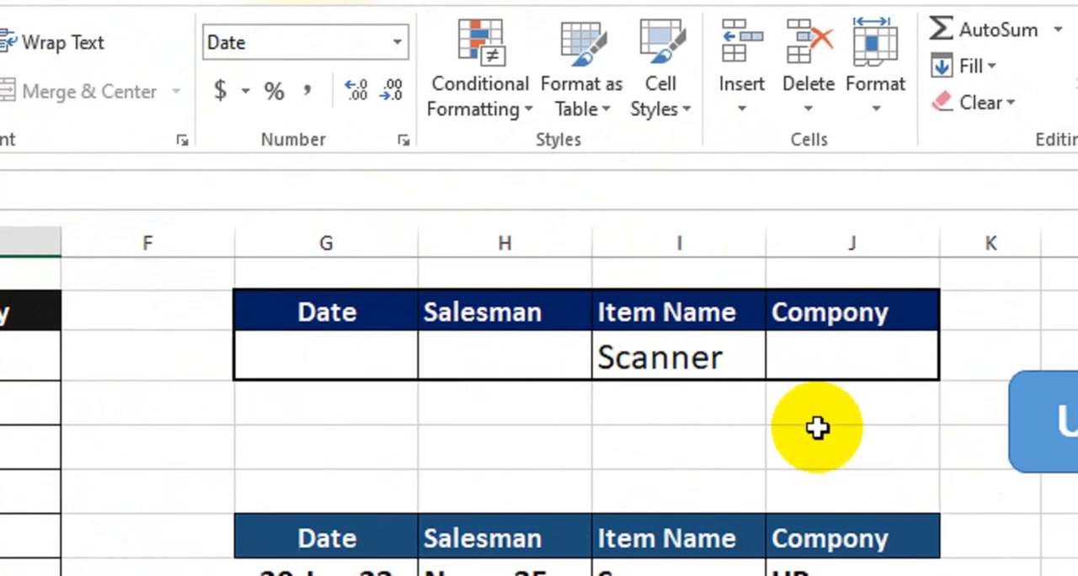
Select the Item Name criterion cell I3 and open the Visual Basic editor.
click(920, 401)
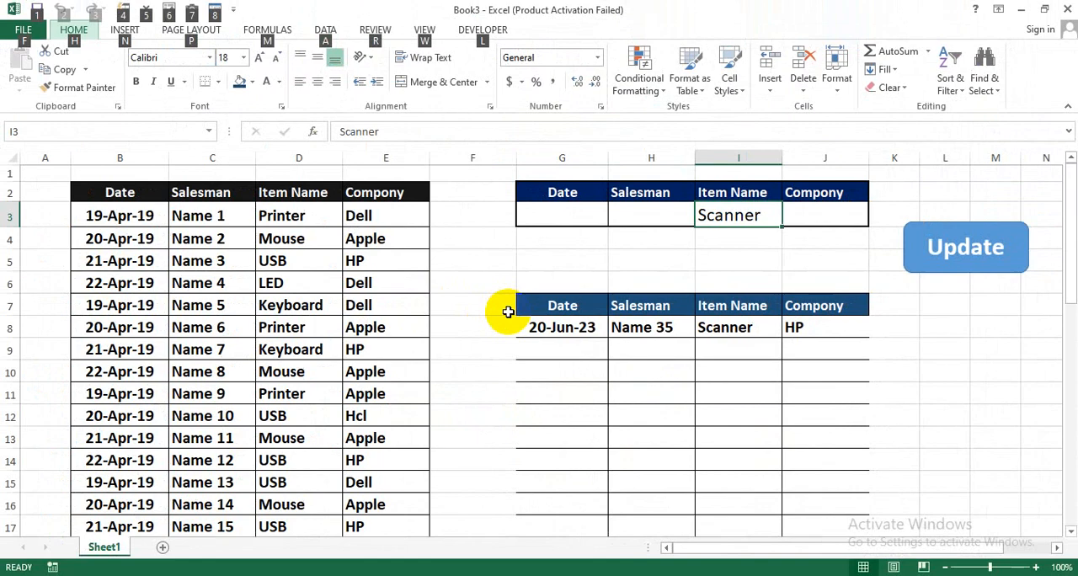
key(alt+F11)
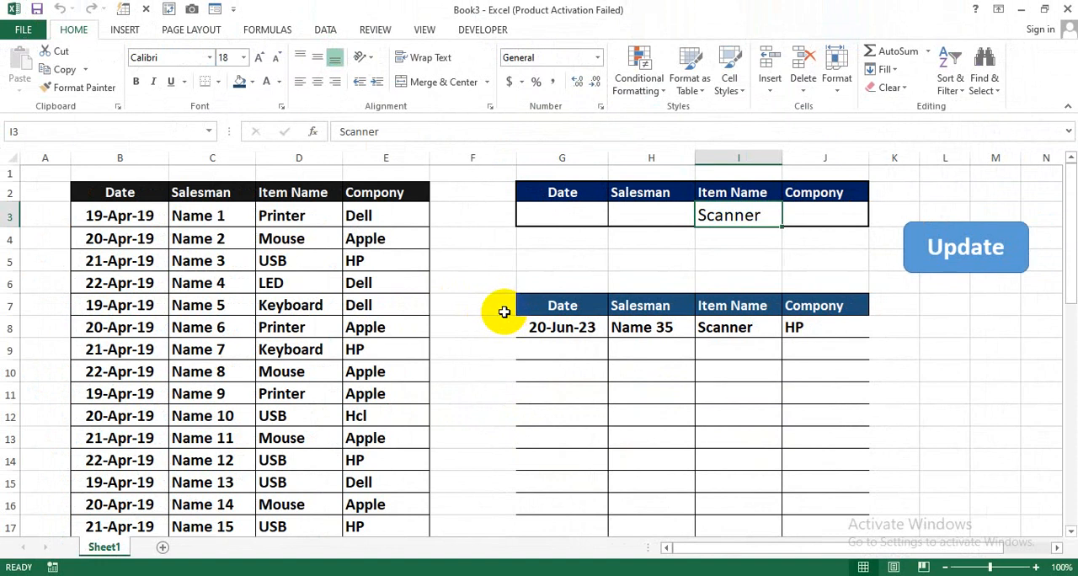